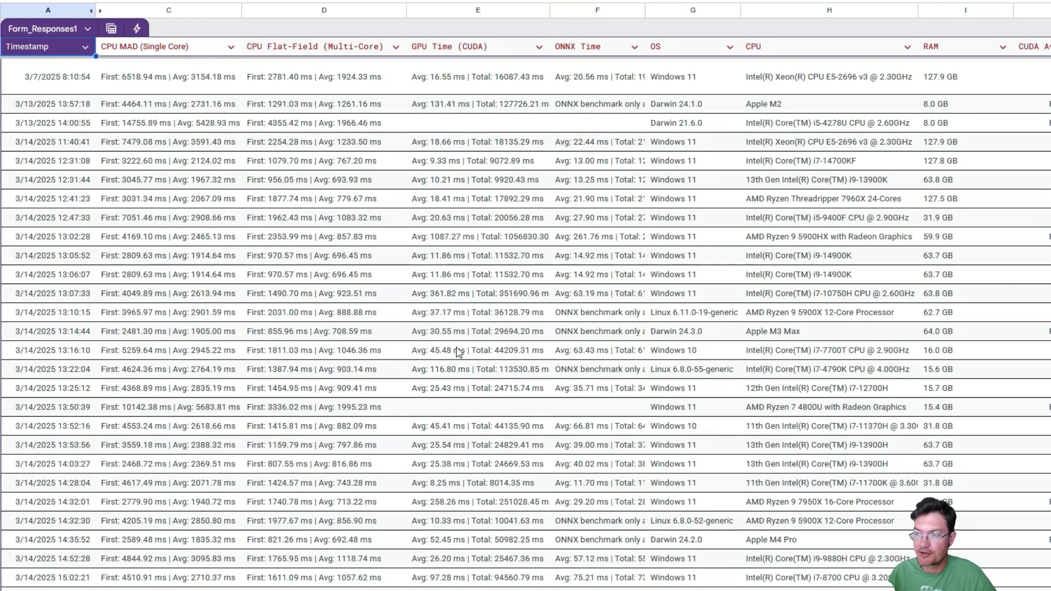
# Step: Scroll down the Form_Responses1 rows and across to the GPU and TotalCPUGPUScore columns
pyautogui.scroll(-4, 497, 271)
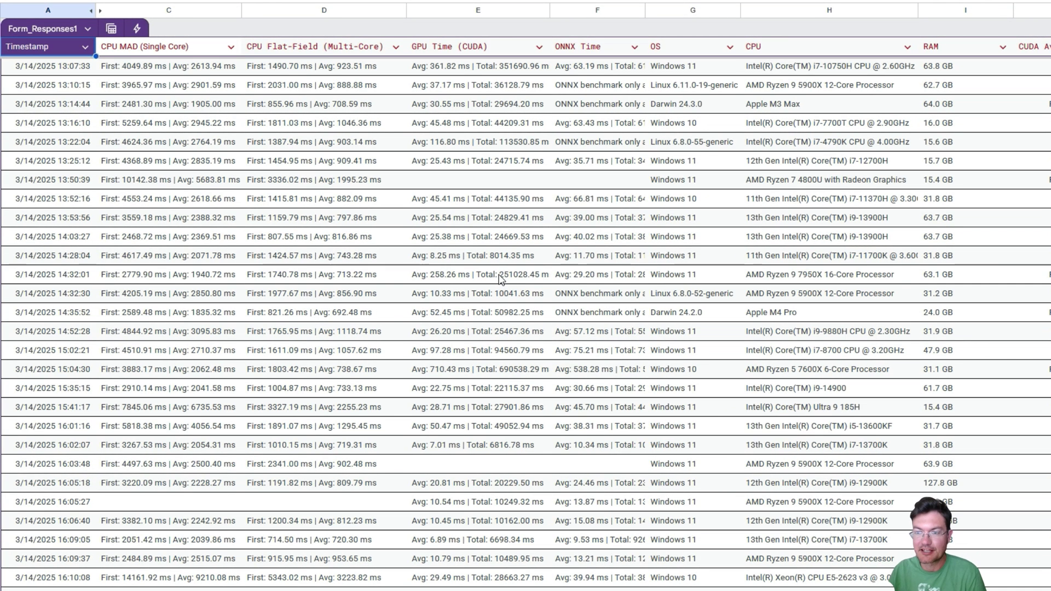
pyautogui.scroll(-12, 499, 279)
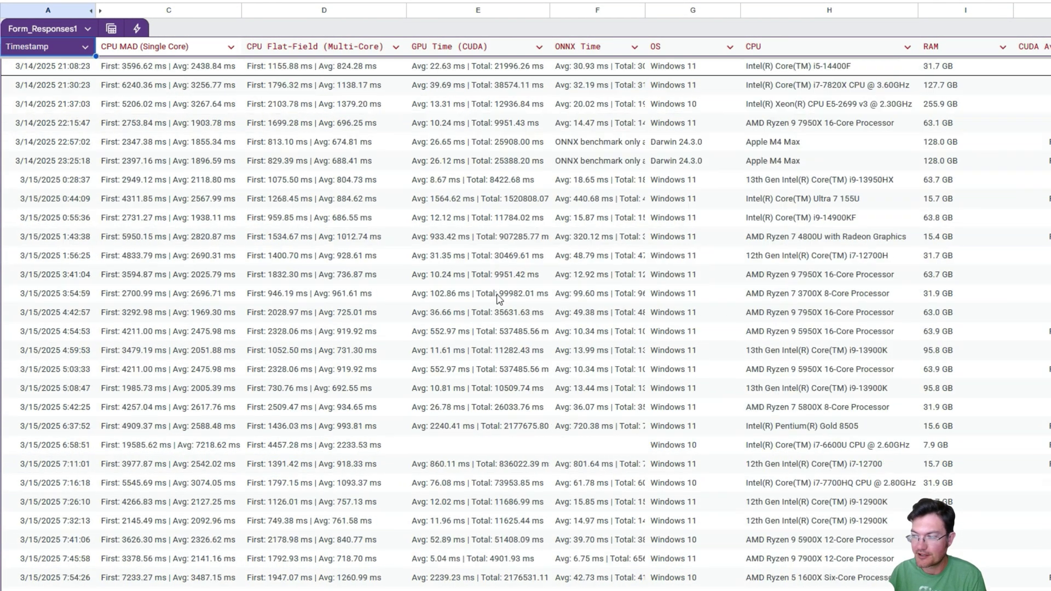
pyautogui.scroll(-15, 498, 298)
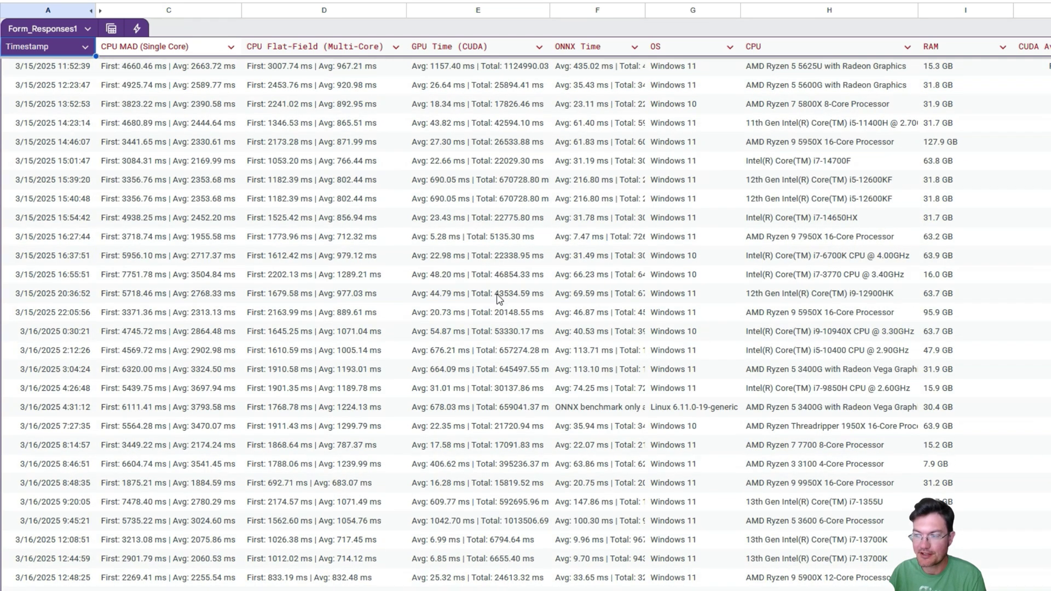
pyautogui.scroll(-1, 498, 299)
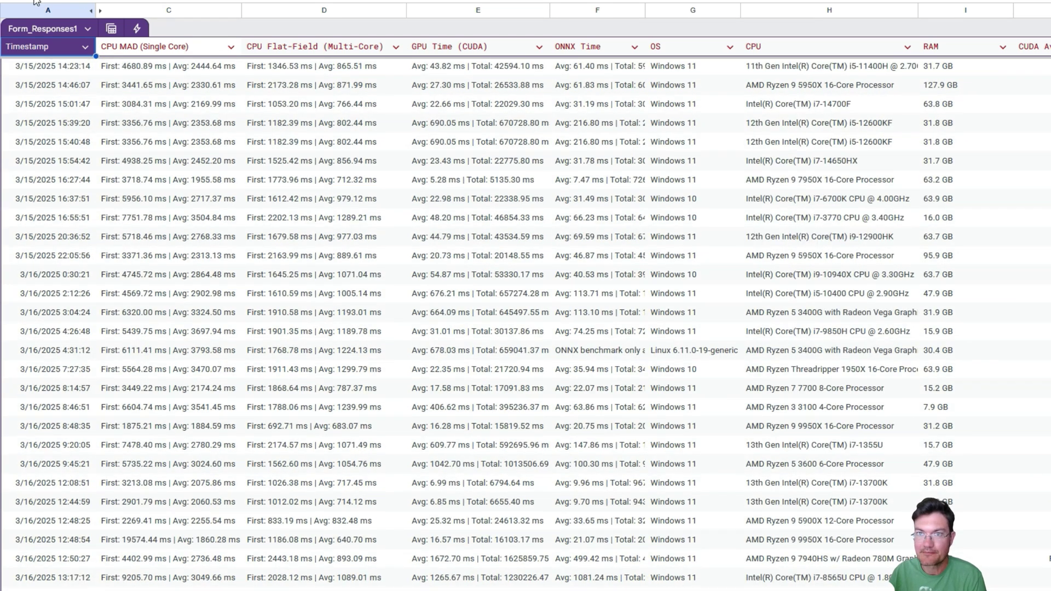
pyautogui.hscroll(8, 994, 131)
# Step: Compare the 1.0209944 top-row score with the 0.9113285 RTX 3070 Ti score
pyautogui.scroll(6, 1003, 186)
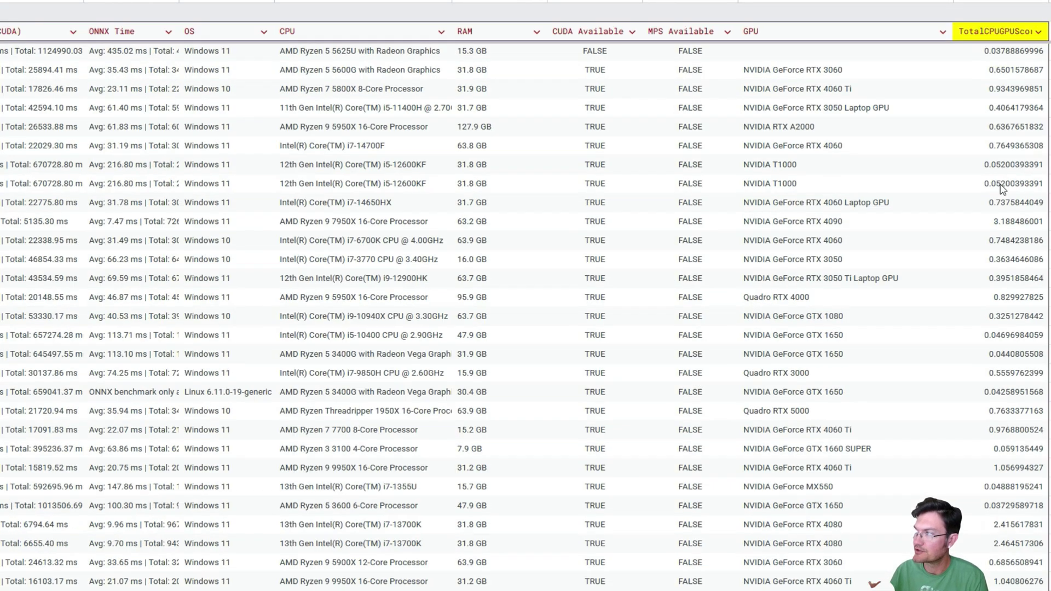
pyautogui.scroll(-10, 1006, 191)
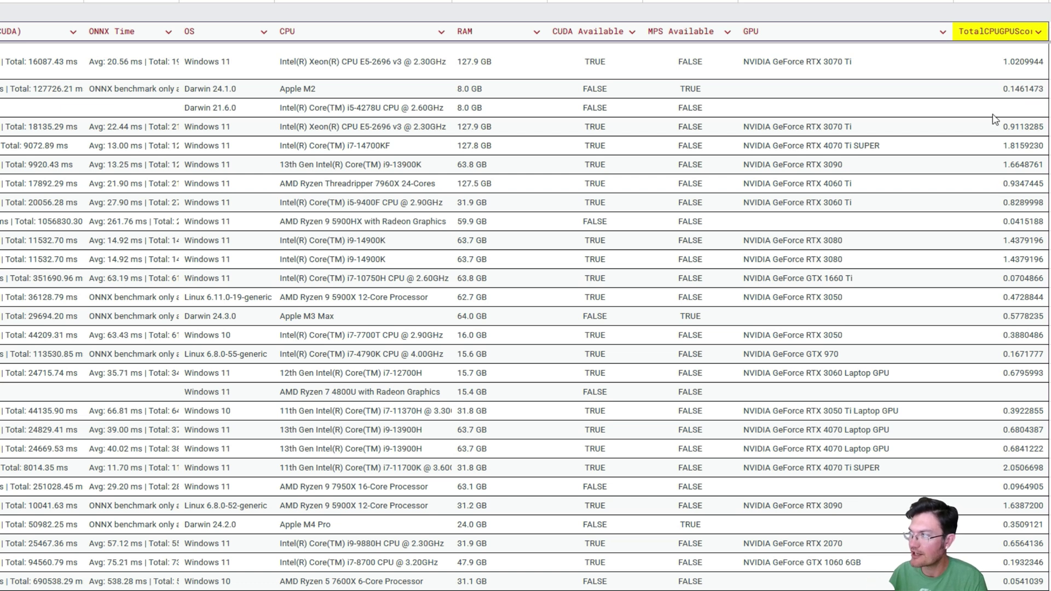
pyautogui.click(1008, 131)
pyautogui.click(1007, 63)
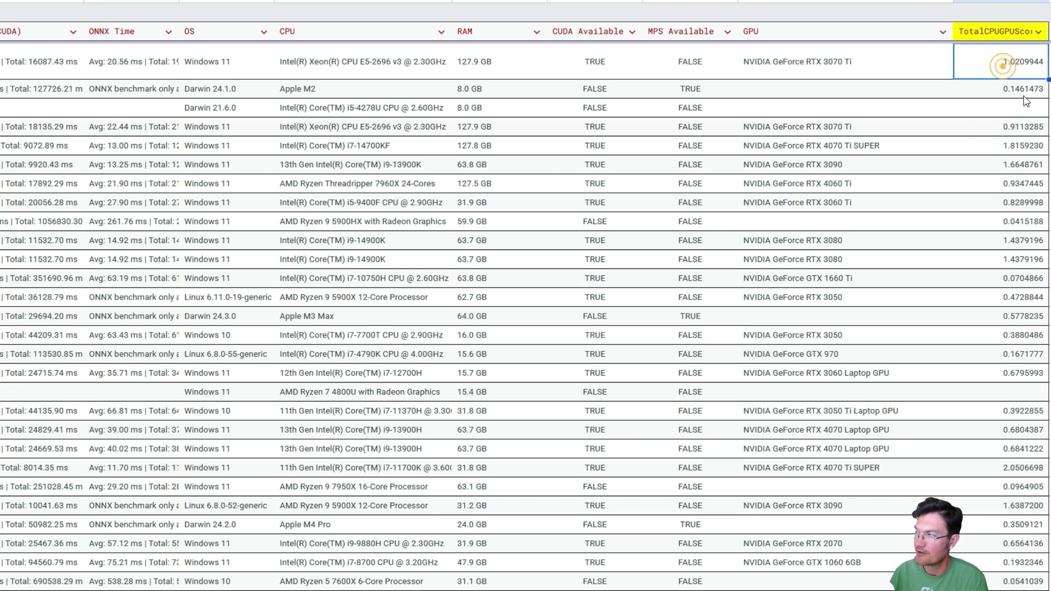
pyautogui.click(1016, 127)
pyautogui.click(1019, 61)
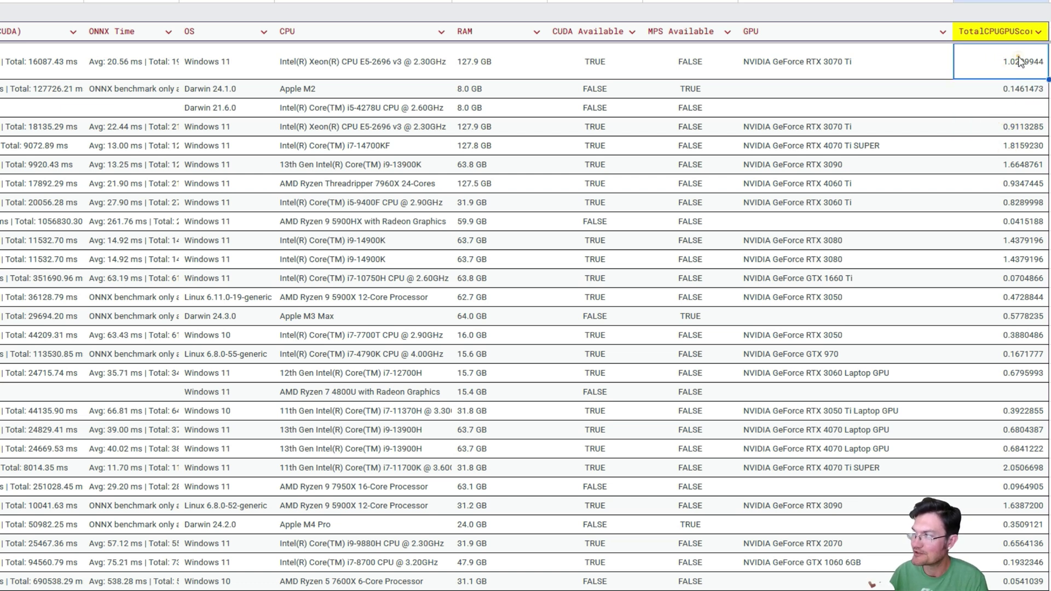
pyautogui.click(1017, 129)
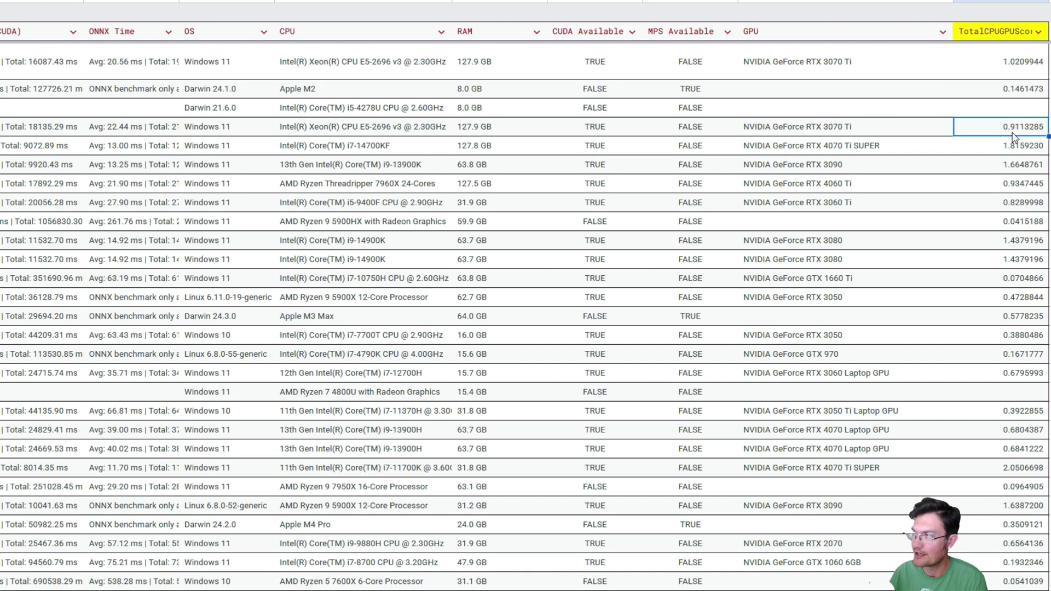
# Step: Find the 3.5040638 score and select the whole i9-13900K RTX 4090 row
pyautogui.scroll(-10, 1013, 219)
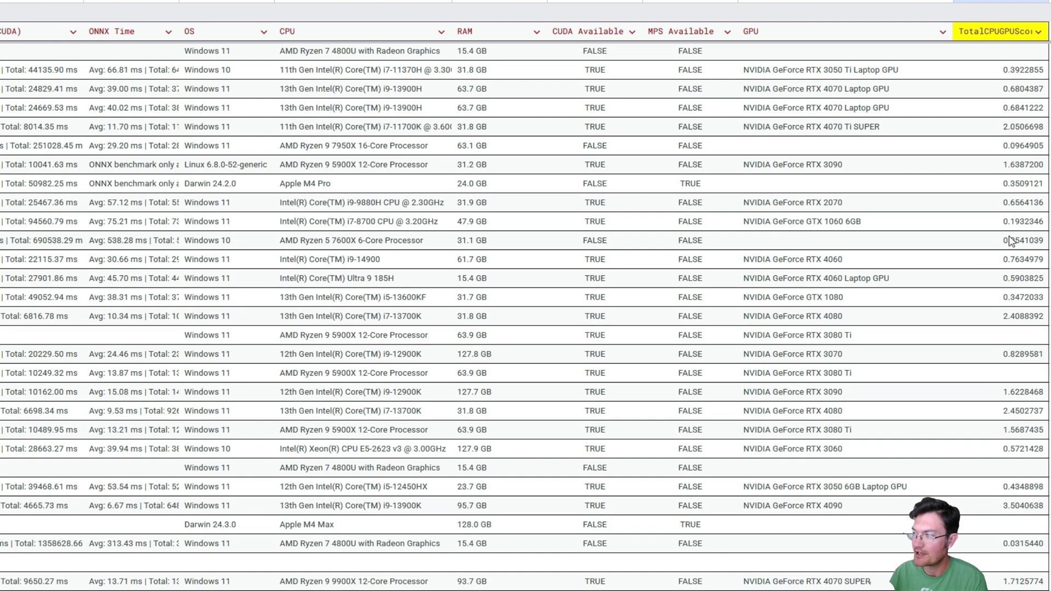
pyautogui.scroll(-15, 1009, 430)
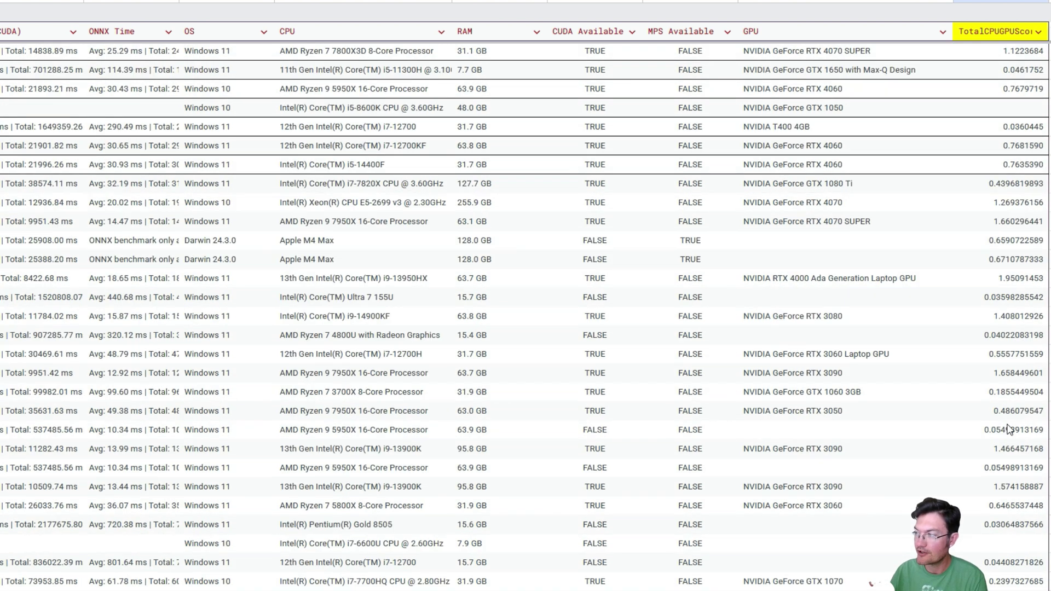
pyautogui.scroll(-3, 1009, 430)
pyautogui.scroll(-6, 1008, 429)
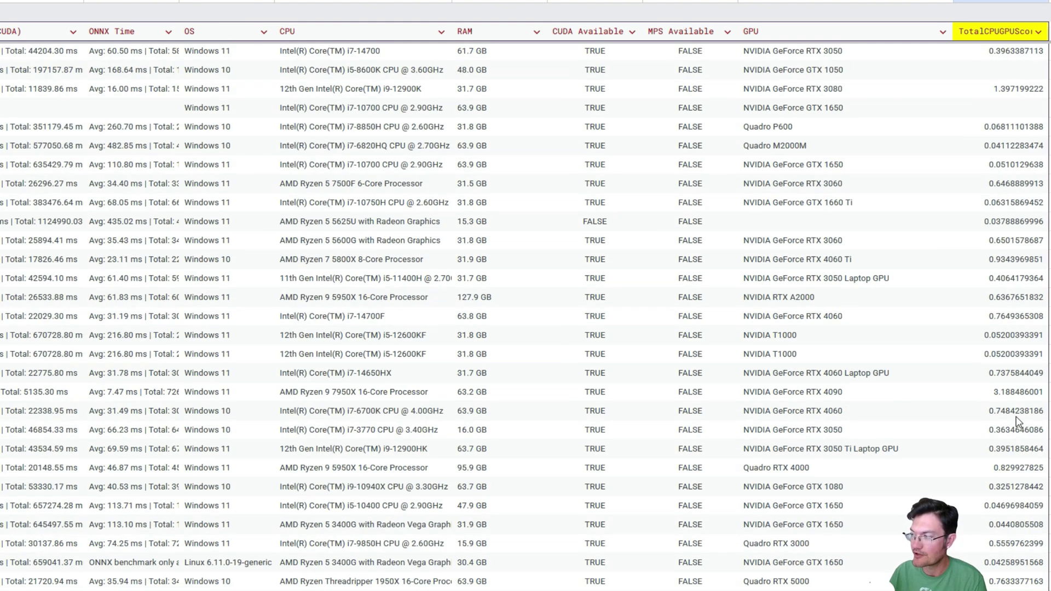
pyautogui.scroll(-3, 1017, 422)
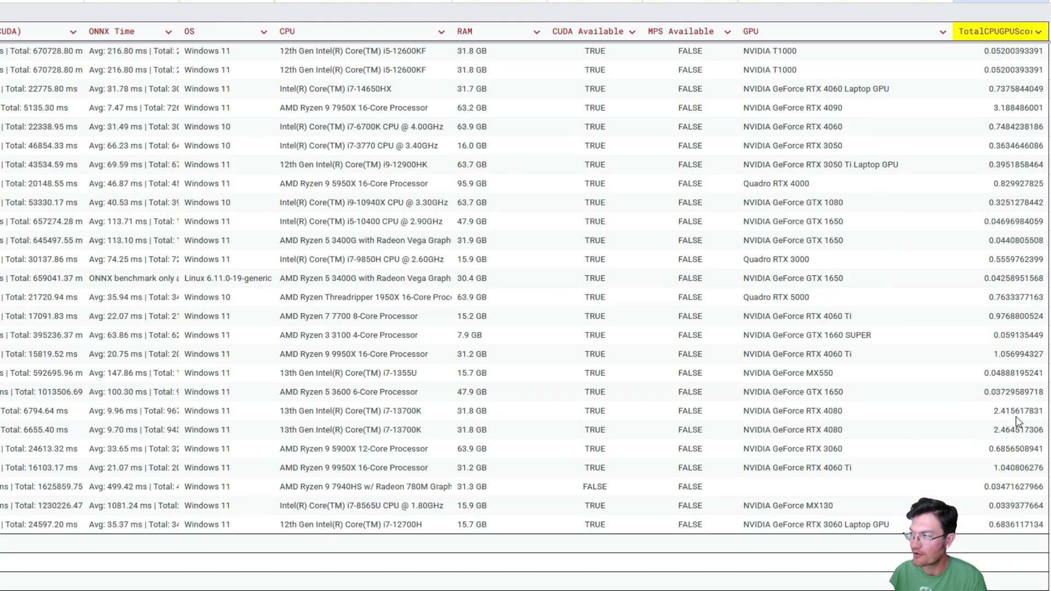
pyautogui.scroll(1, 1016, 418)
pyautogui.scroll(1, 1012, 414)
pyautogui.scroll(3, 1011, 415)
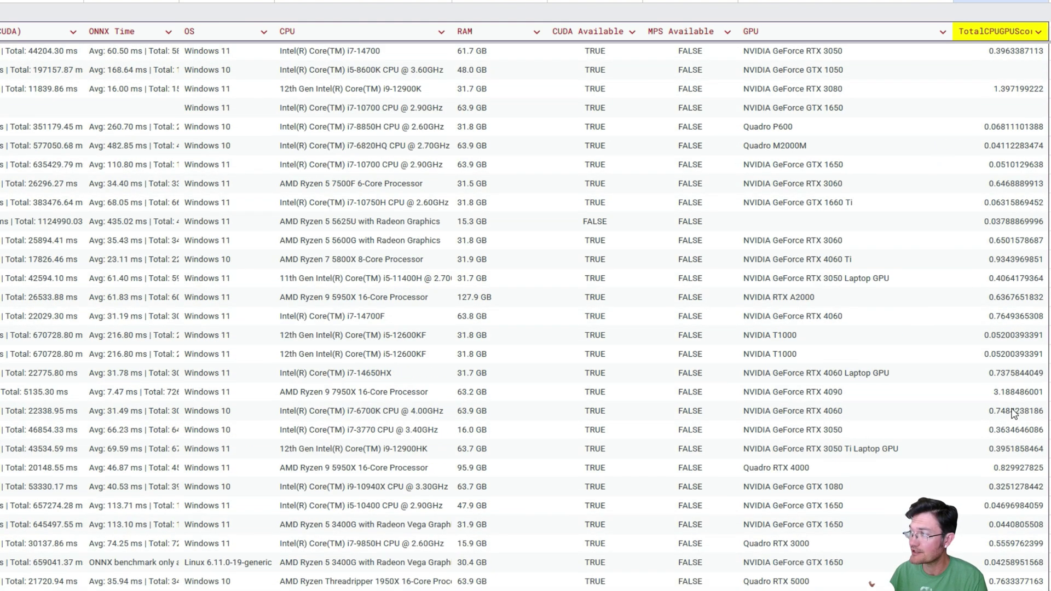
pyautogui.scroll(1, 996, 342)
pyautogui.scroll(5, 997, 342)
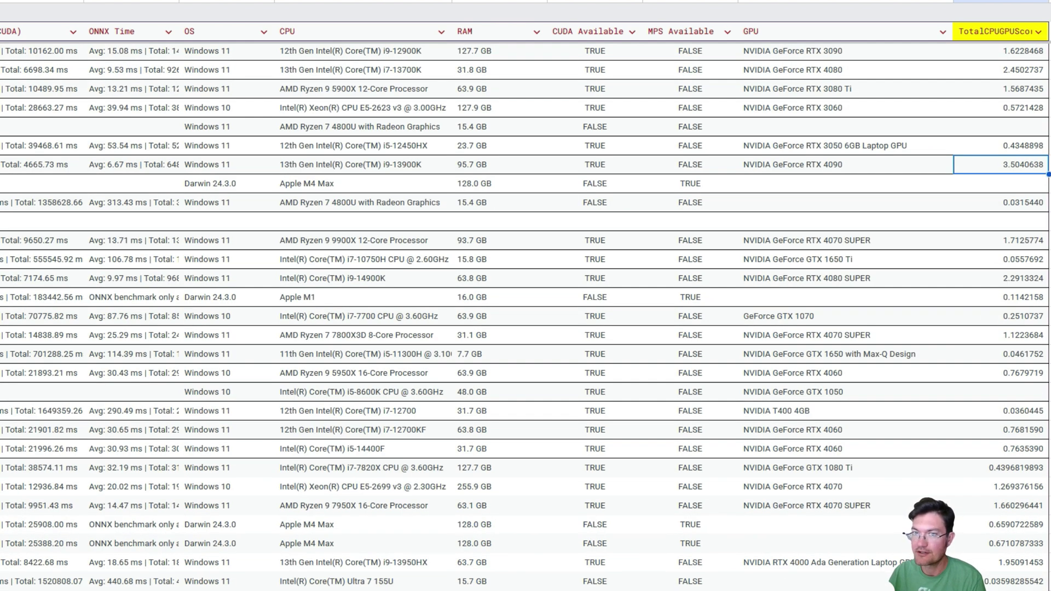
pyautogui.hotkey('shift', 'space')
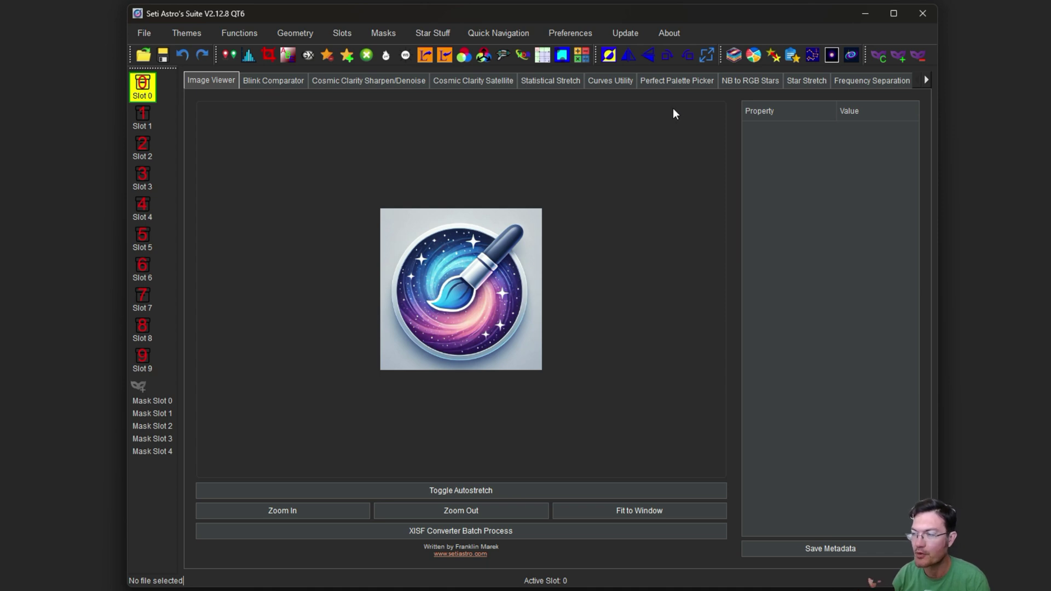
# Step: Open the Stacking Suite and view its Convert, Darks, Flats, Lights and Image Integration pages
pyautogui.click(734, 55)
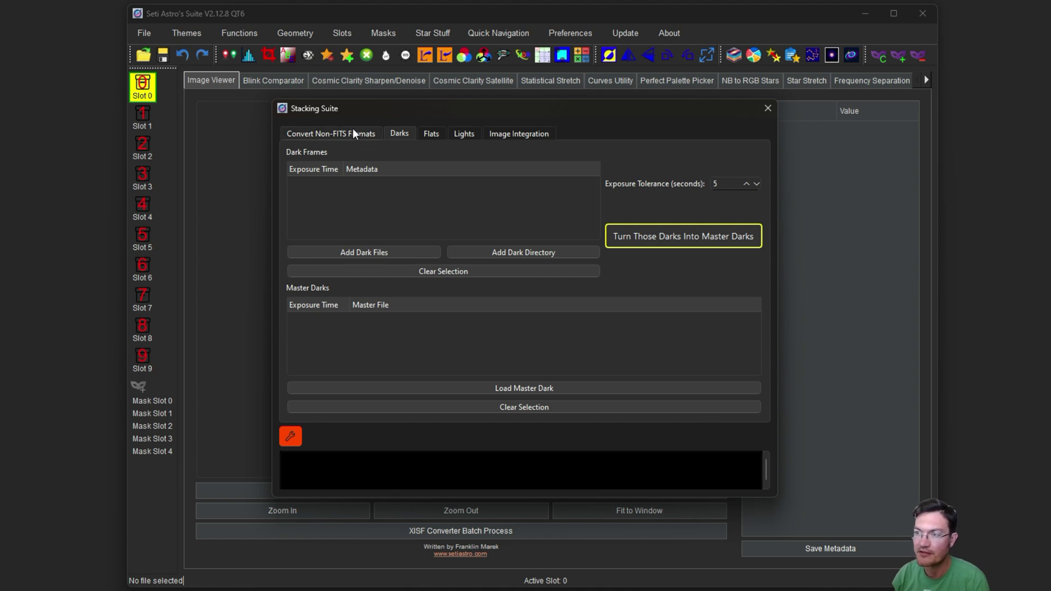
pyautogui.click(355, 134)
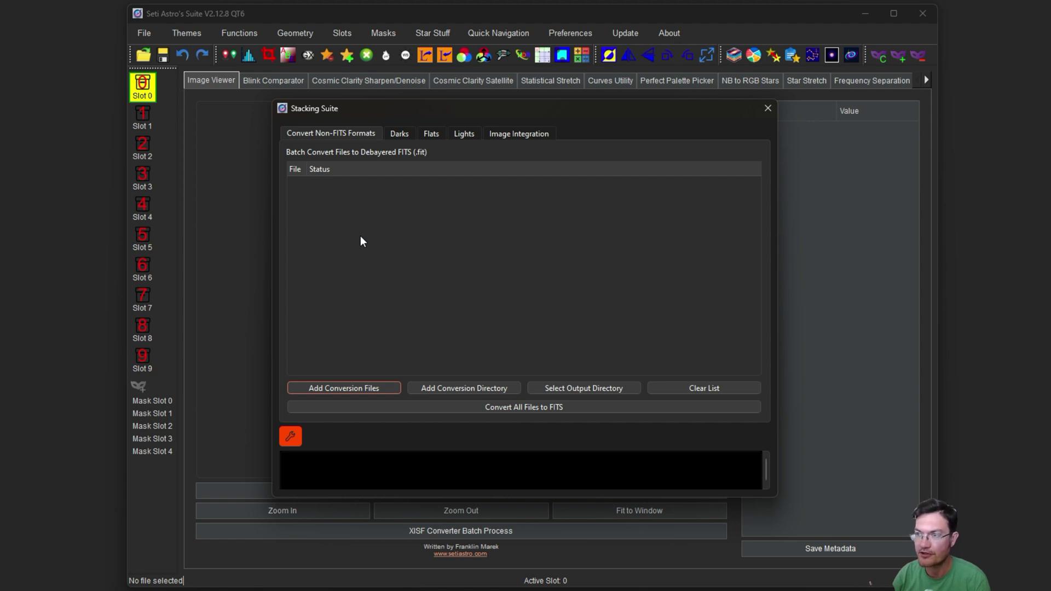
pyautogui.click(396, 133)
pyautogui.click(431, 136)
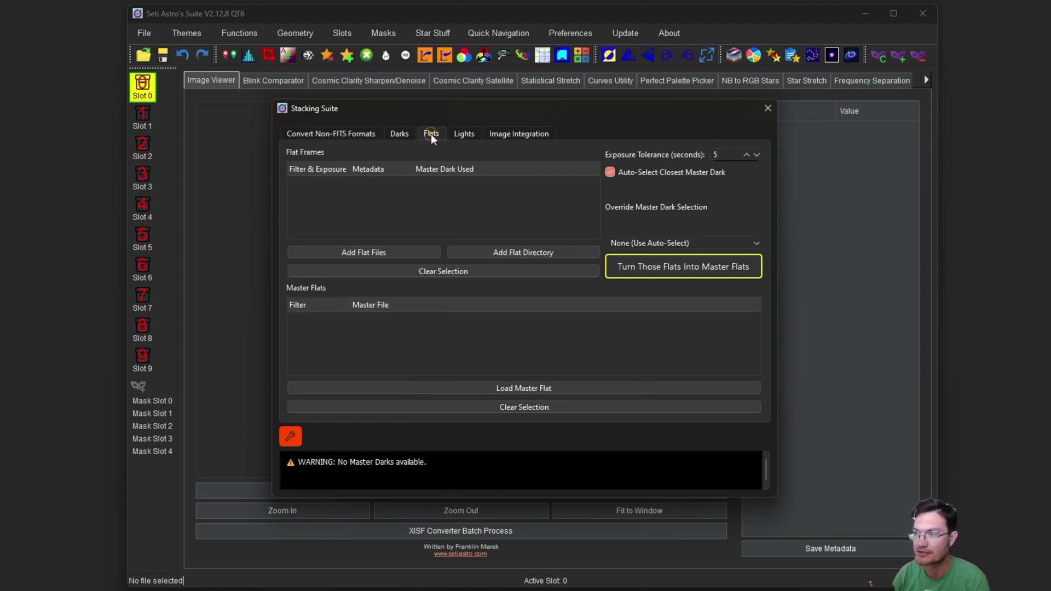
pyautogui.click(467, 134)
pyautogui.click(520, 135)
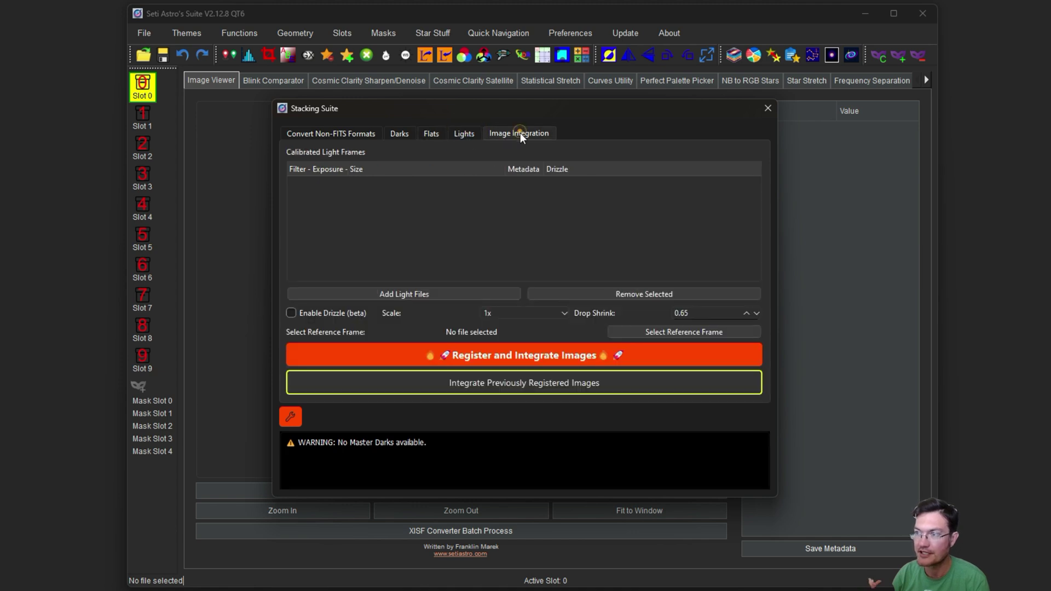
# Step: Cycle through the Stacking Suite pages again, ending on the Darks page
pyautogui.click(398, 135)
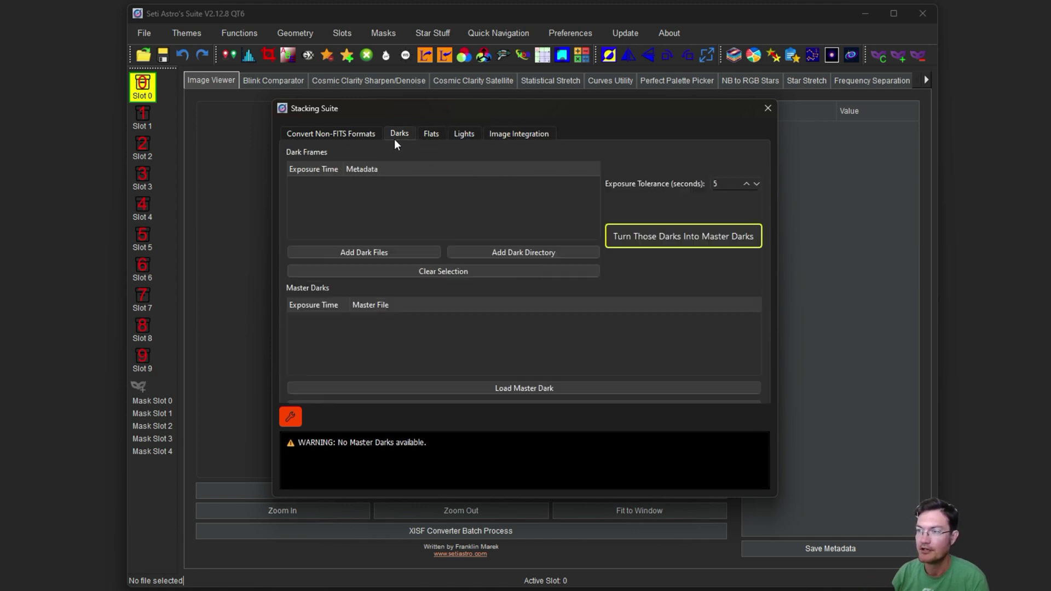
pyautogui.click(431, 138)
pyautogui.click(463, 137)
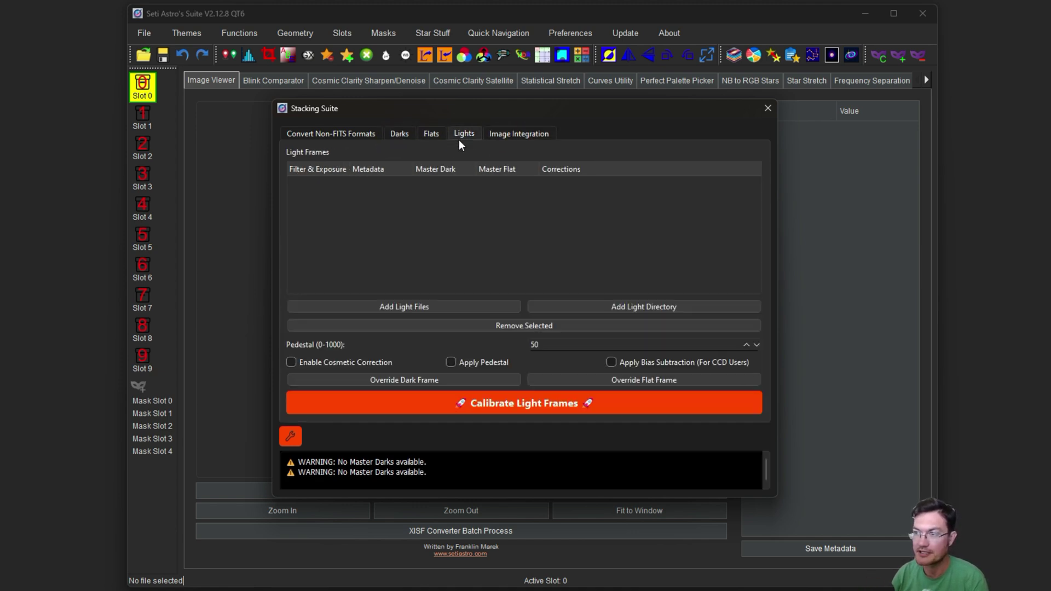
pyautogui.click(461, 136)
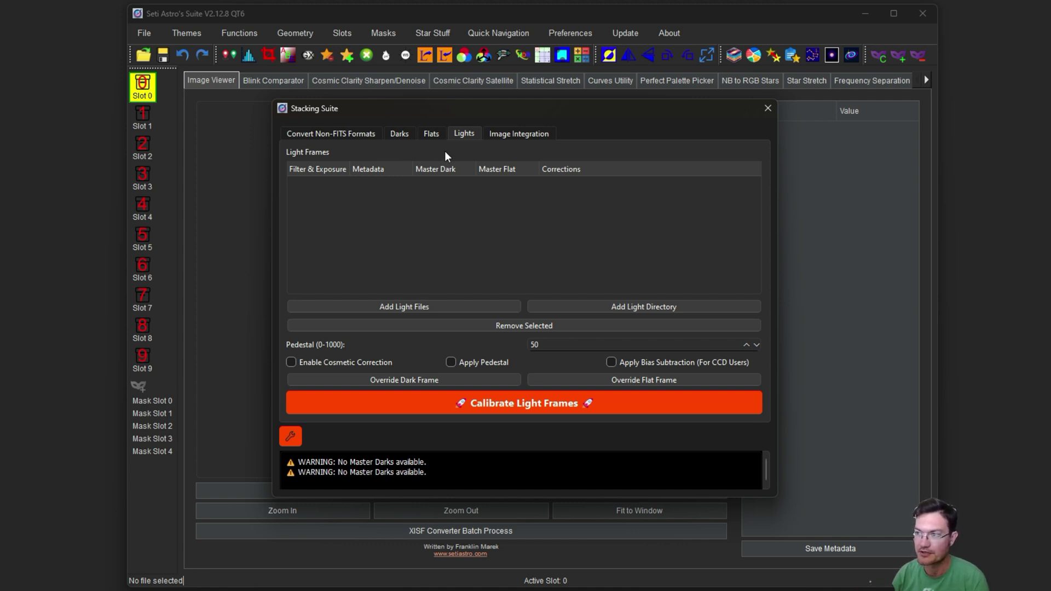
pyautogui.click(514, 136)
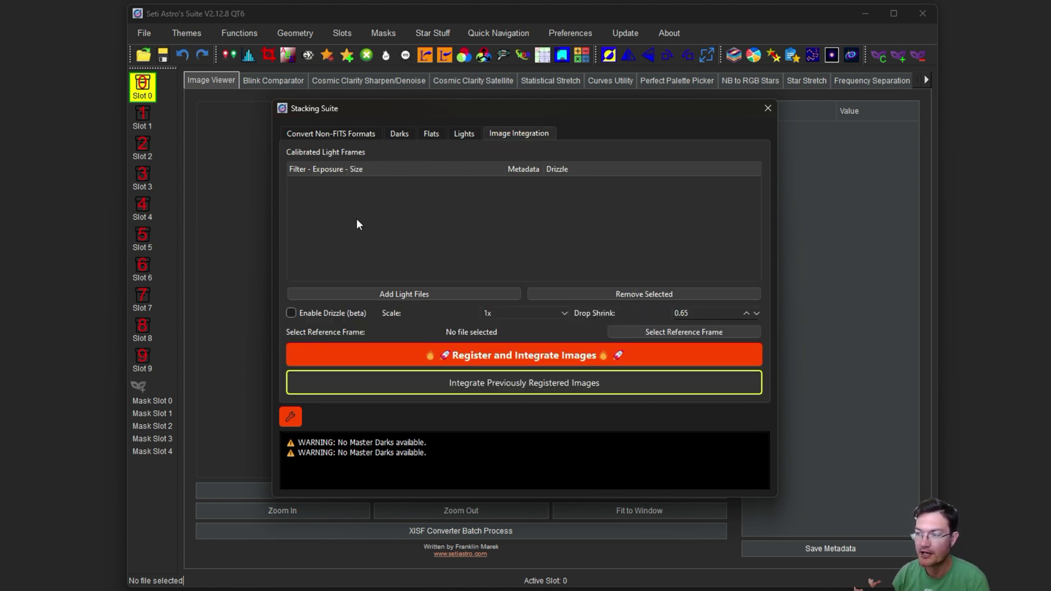
pyautogui.hotkey('ctrl', 'Tab')
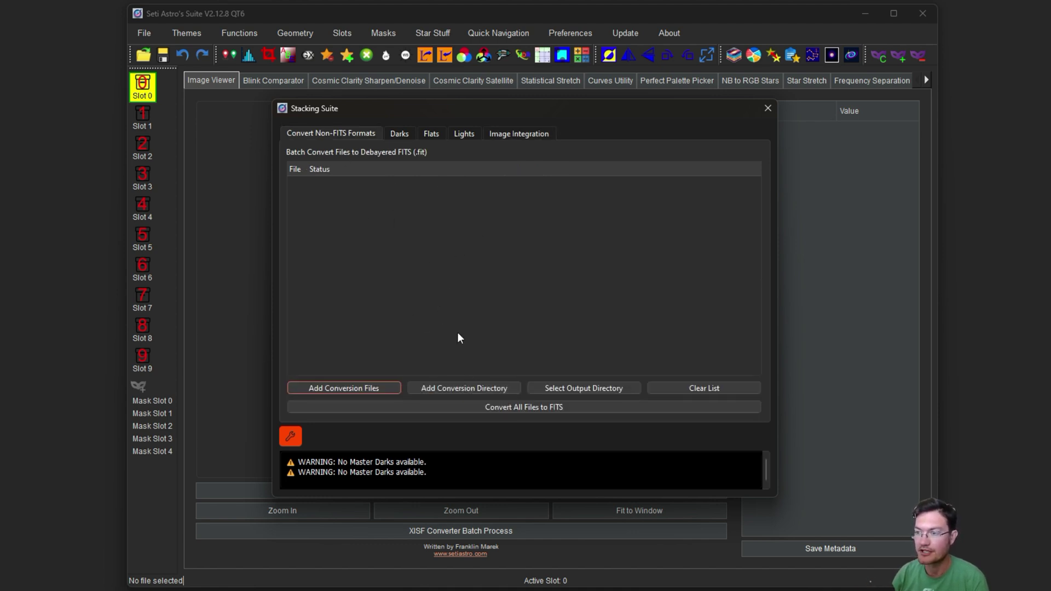
pyautogui.hotkey('ctrl', 'Tab')
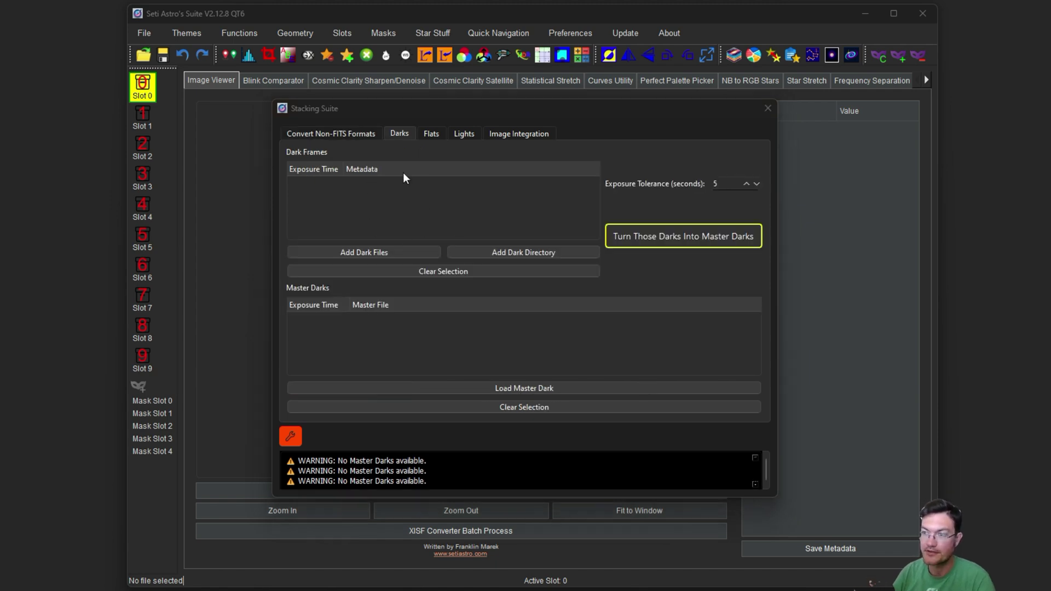
# Step: Add all bias files from M81 Test/Biases as a 0.001 s dark group
pyautogui.click(364, 251)
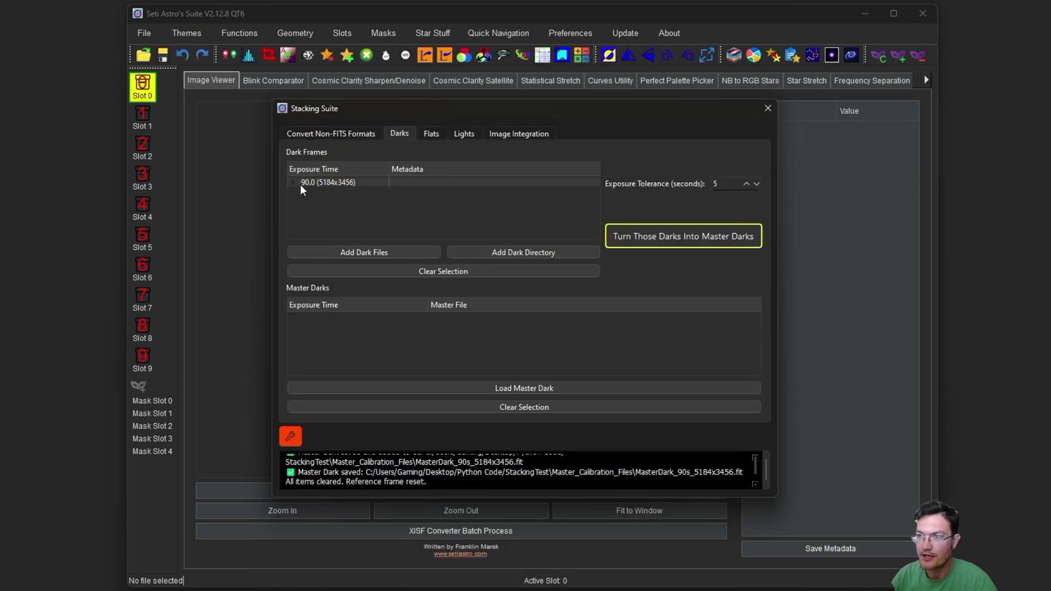
pyautogui.click(293, 182)
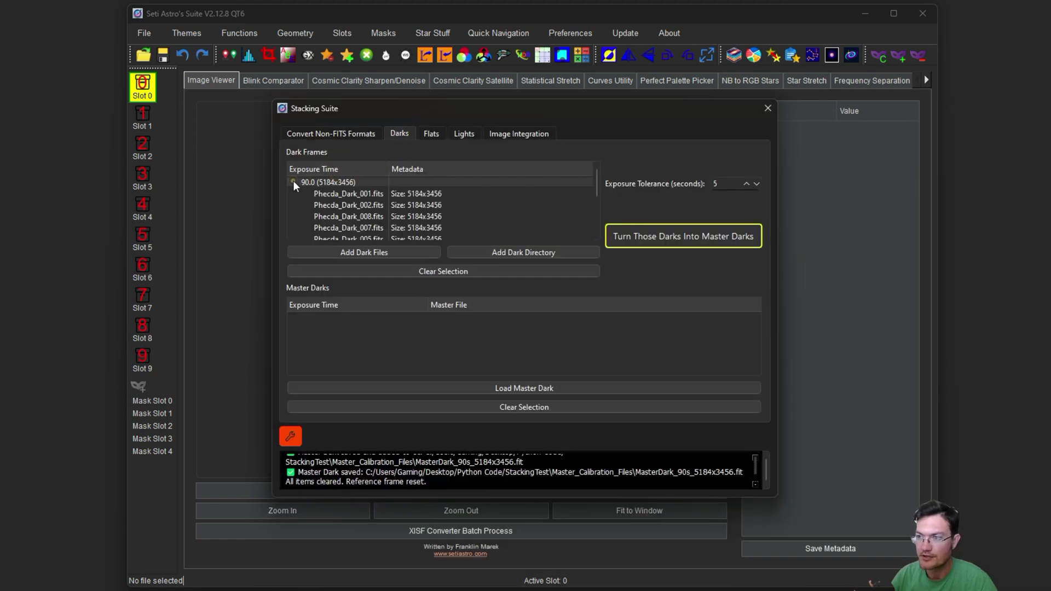
pyautogui.click(293, 183)
pyautogui.click(366, 252)
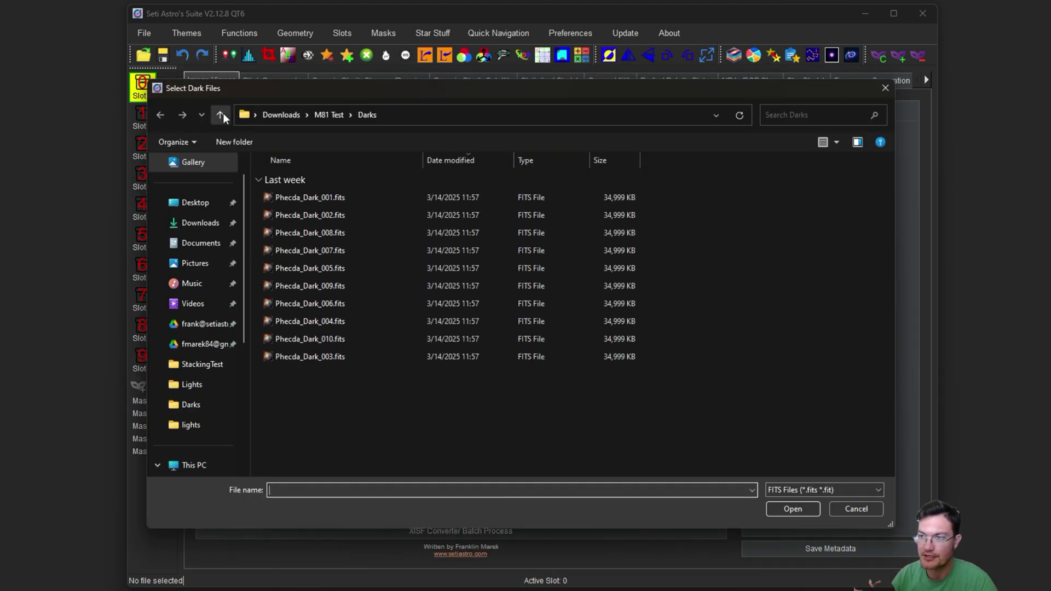
pyautogui.click(221, 114)
pyautogui.click(309, 240)
pyautogui.doubleClick(307, 235)
pyautogui.click(324, 252)
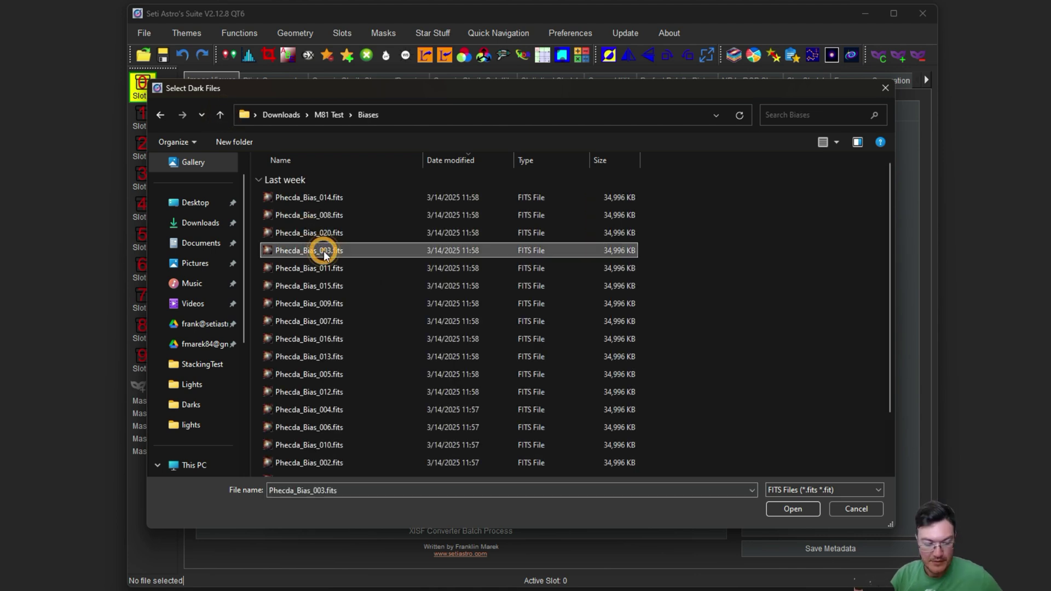
pyautogui.hotkey('ctrl', 'a')
pyautogui.click(790, 508)
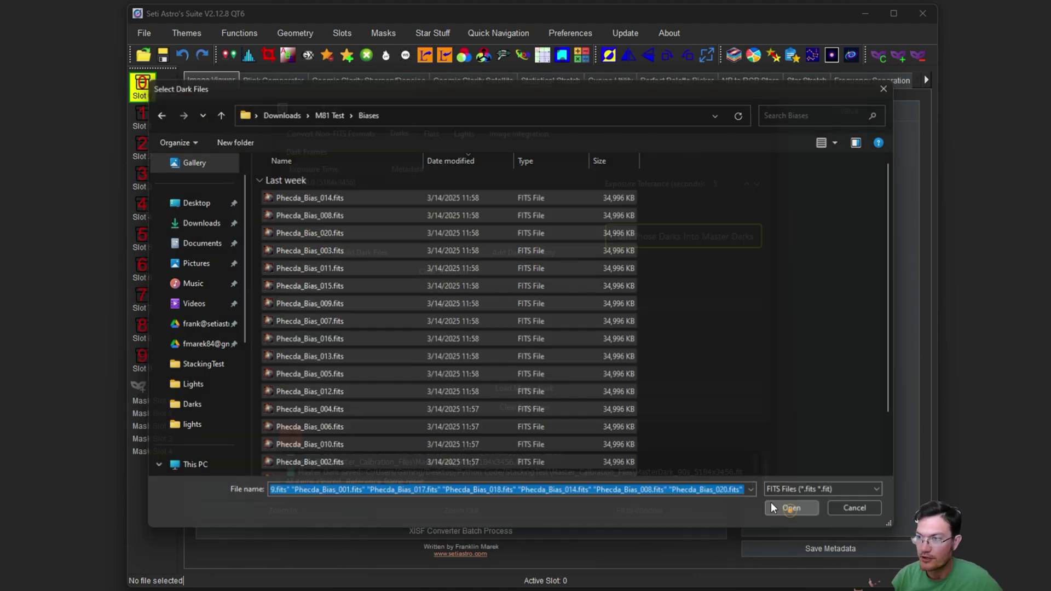
# Step: Build master darks for the 90 s and 0.001 s dark groups
pyautogui.click(309, 193)
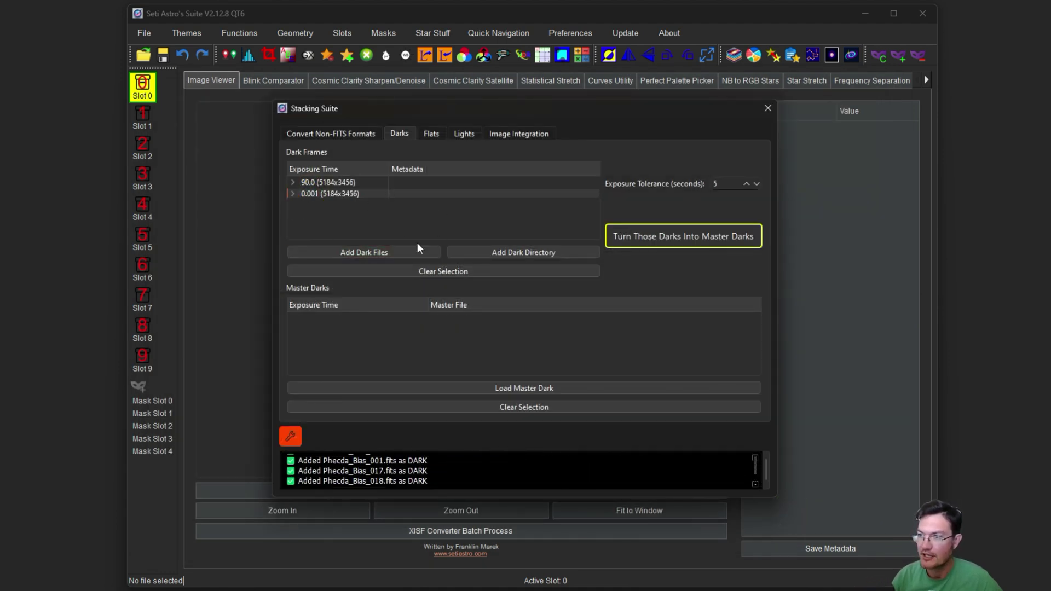
pyautogui.click(293, 194)
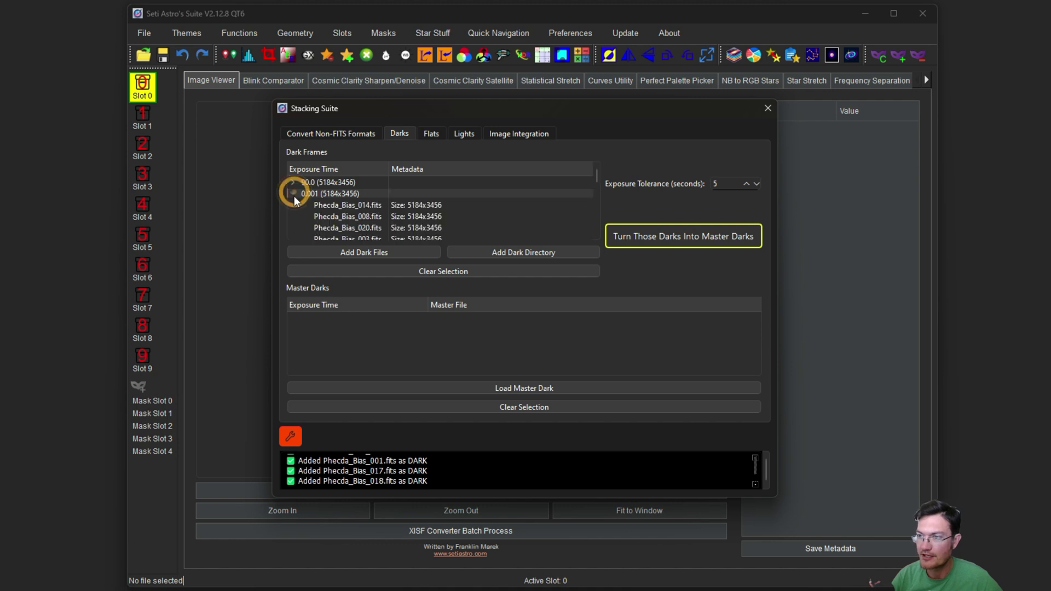
pyautogui.click(293, 195)
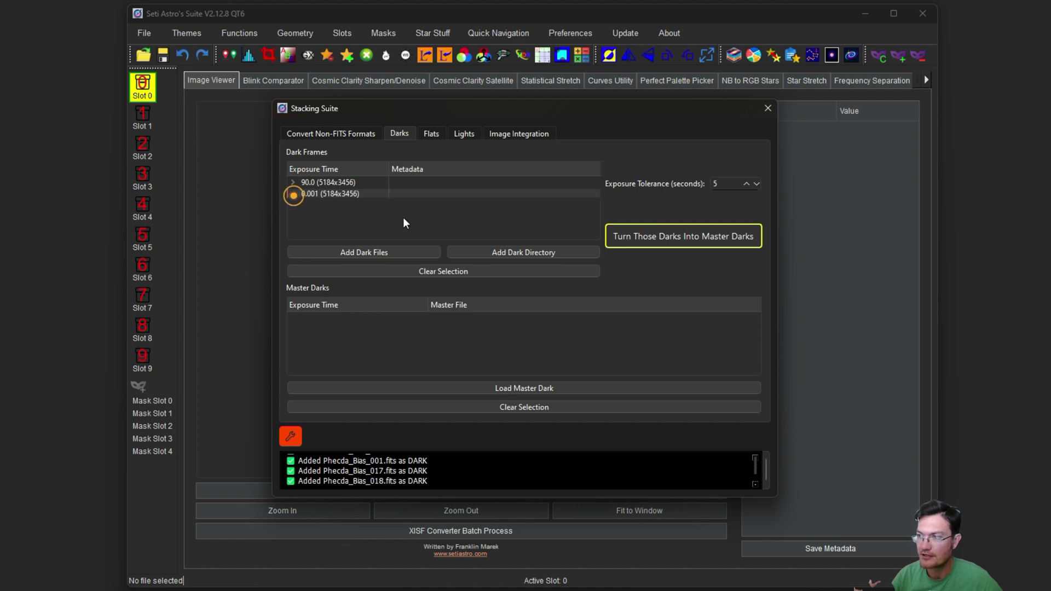
pyautogui.click(678, 245)
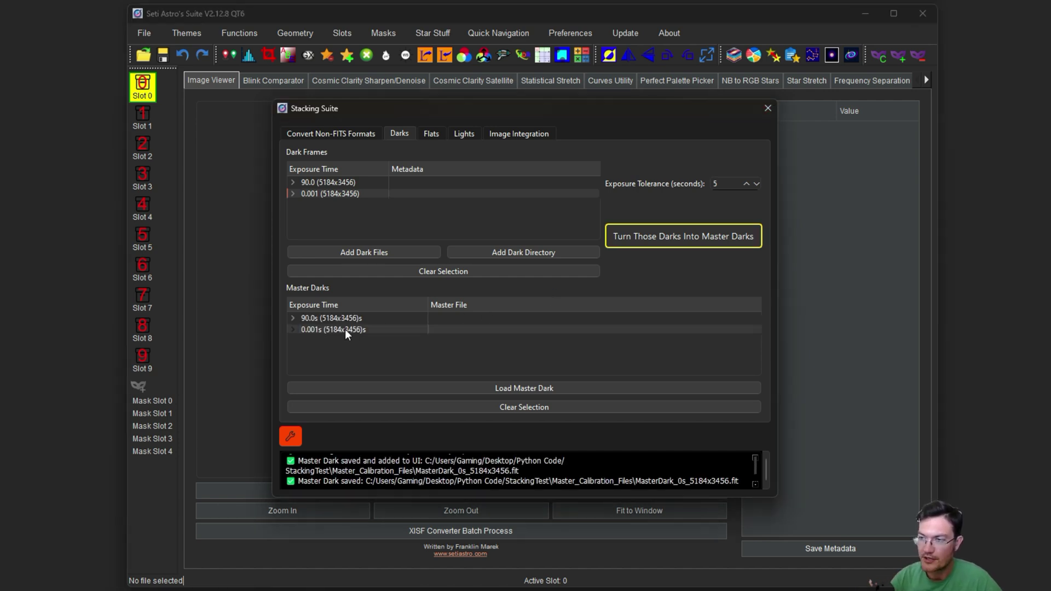
pyautogui.click(293, 318)
pyautogui.click(293, 341)
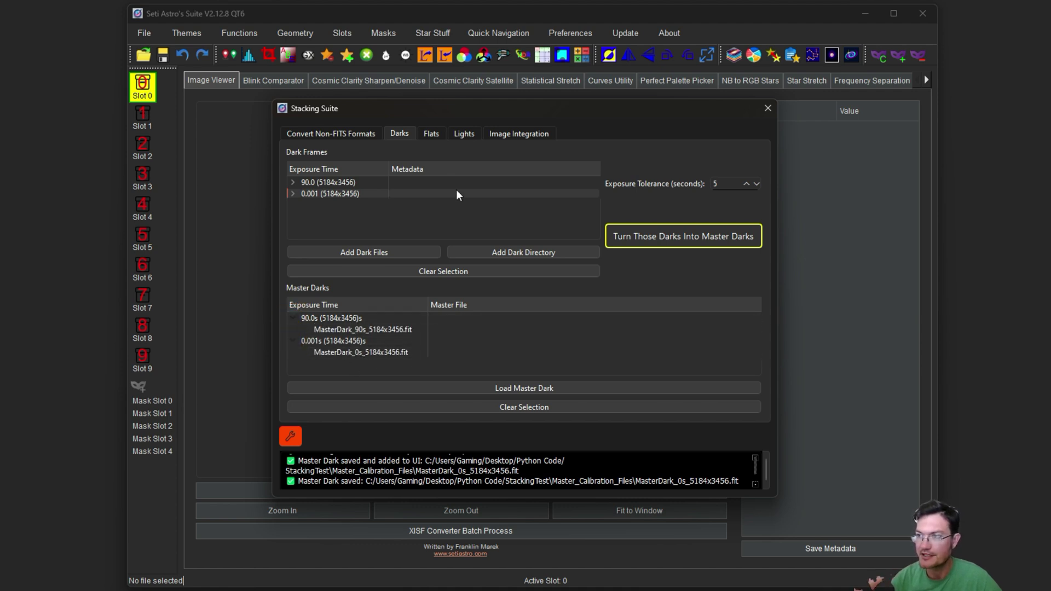
# Step: Load all flat frames from M81 Test/Flats on the Flats page
pyautogui.click(429, 134)
pyautogui.click(377, 249)
pyautogui.click(220, 114)
pyautogui.doubleClick(290, 214)
pyautogui.click(310, 250)
pyautogui.hotkey('ctrl', 'a')
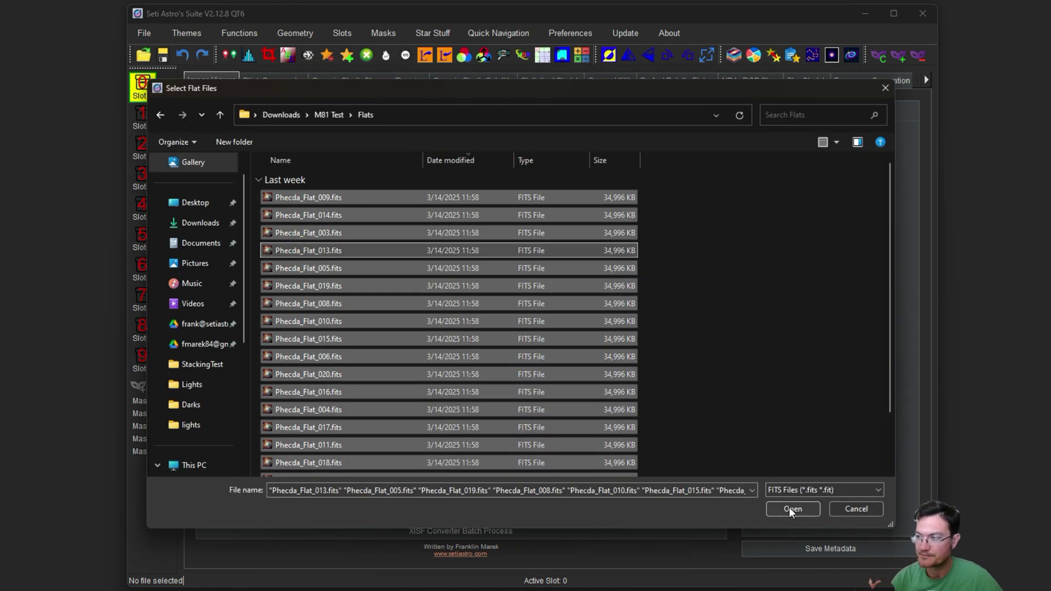
pyautogui.click(793, 509)
# Step: Build MasterFlat_0s_5184x3456_Unknown.fit from the 0.02 s flat group
pyautogui.click(440, 196)
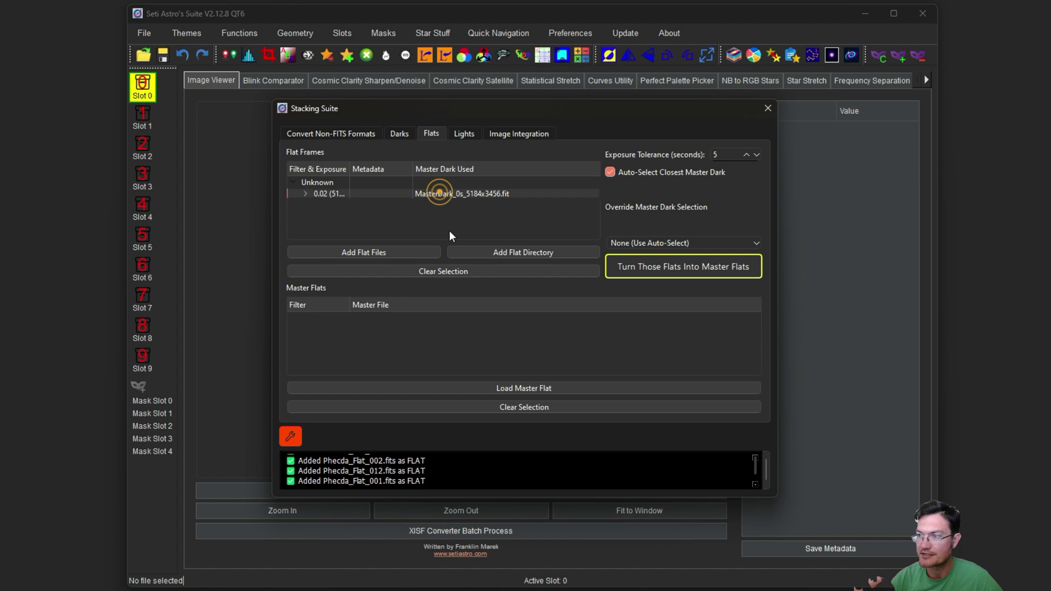
pyautogui.click(657, 274)
pyautogui.moveTo(349, 301); pyautogui.dragTo(421, 309)
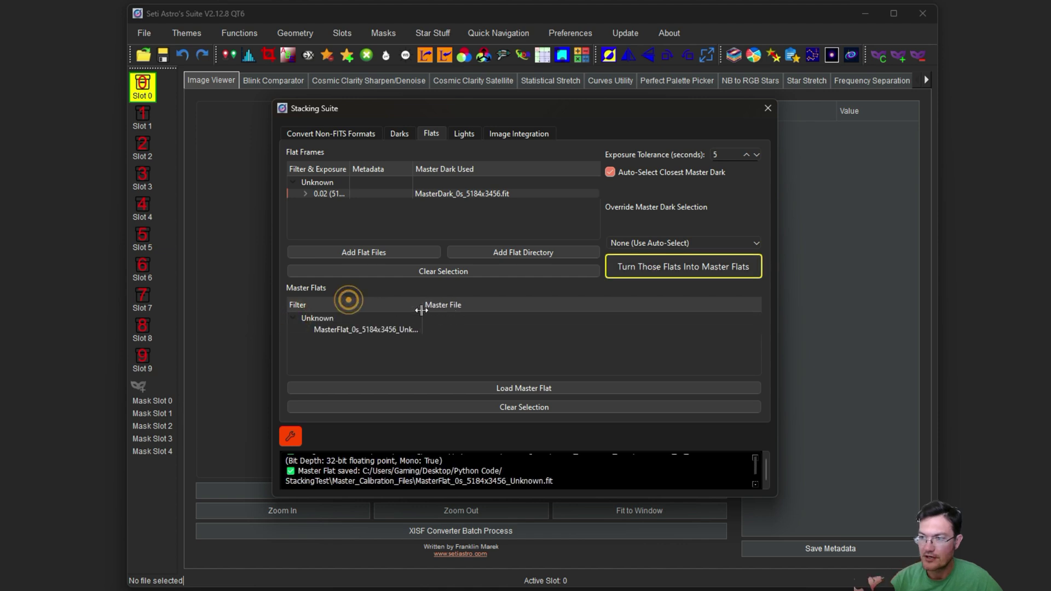
pyautogui.click(368, 329)
# Step: Load all light frames from M81 Test/Lights as a 90 s group with master dark and flat
pyautogui.click(463, 134)
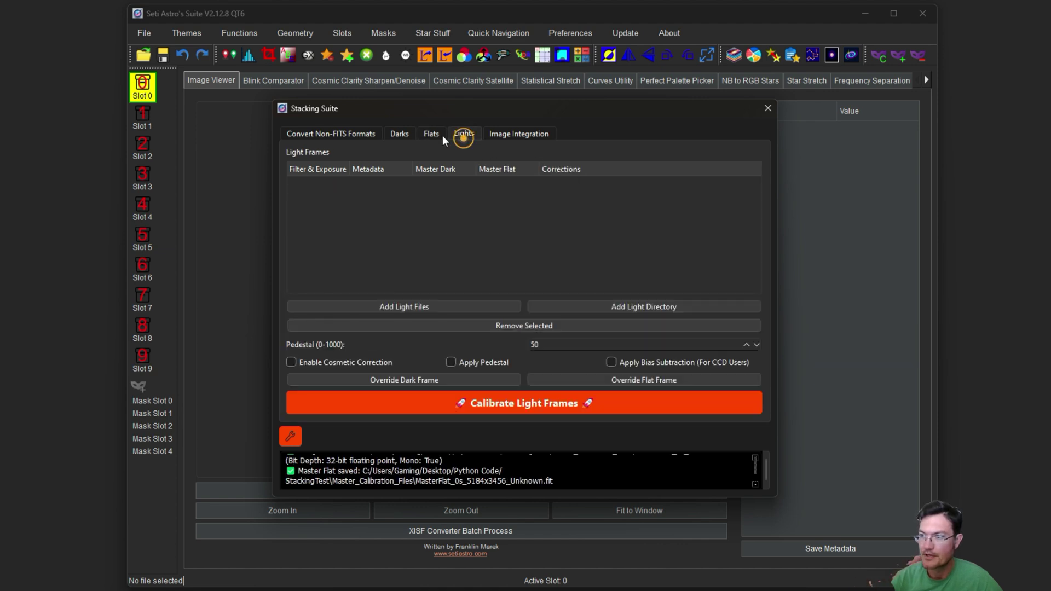
pyautogui.click(403, 307)
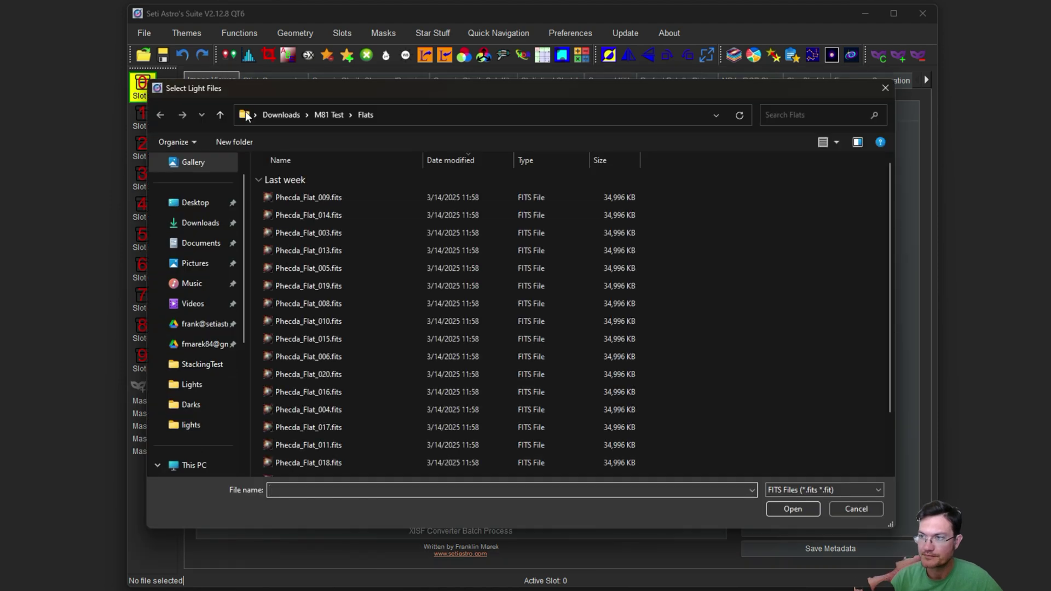
pyautogui.click(219, 114)
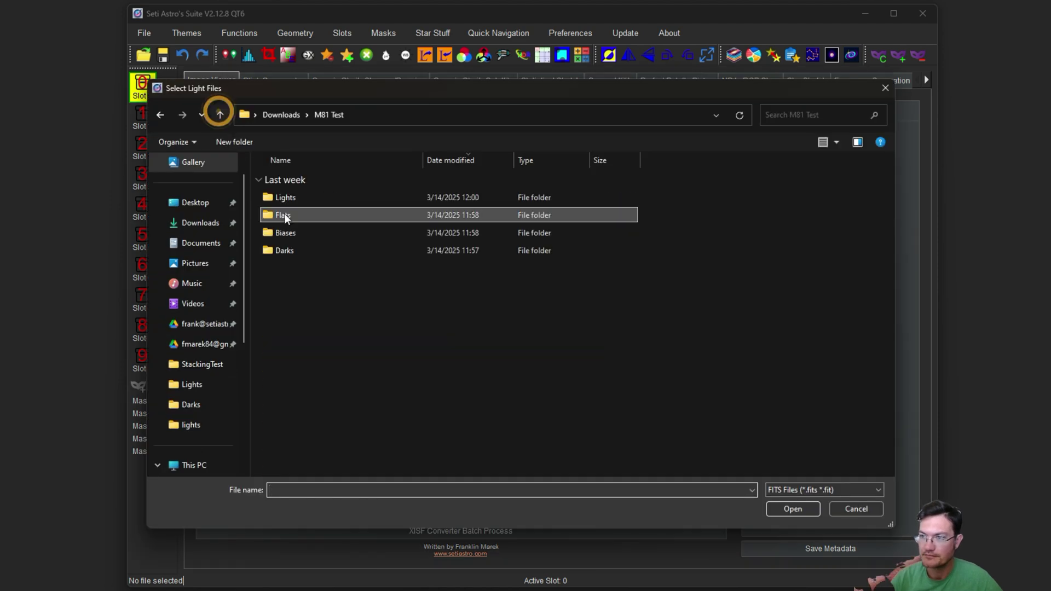
pyautogui.doubleClick(298, 198)
pyautogui.click(317, 268)
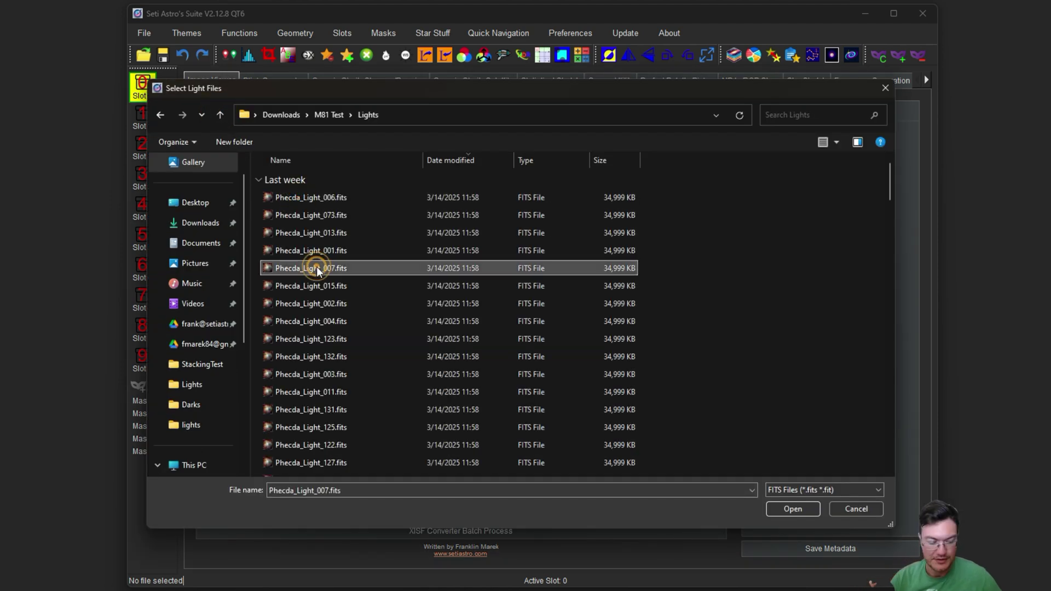
pyautogui.hotkey('ctrl', 'a')
pyautogui.click(792, 508)
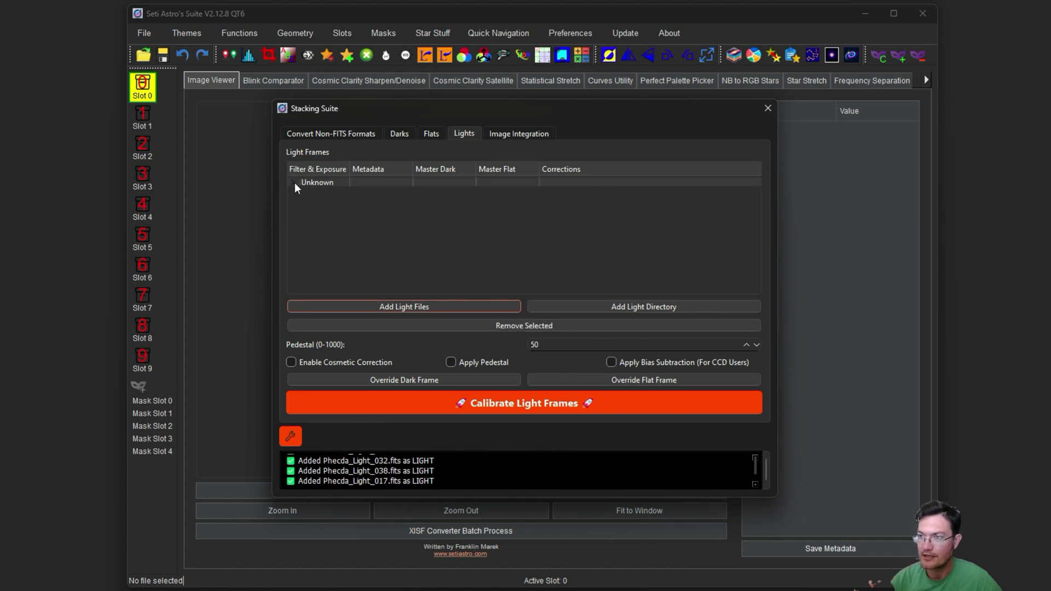
pyautogui.click(294, 183)
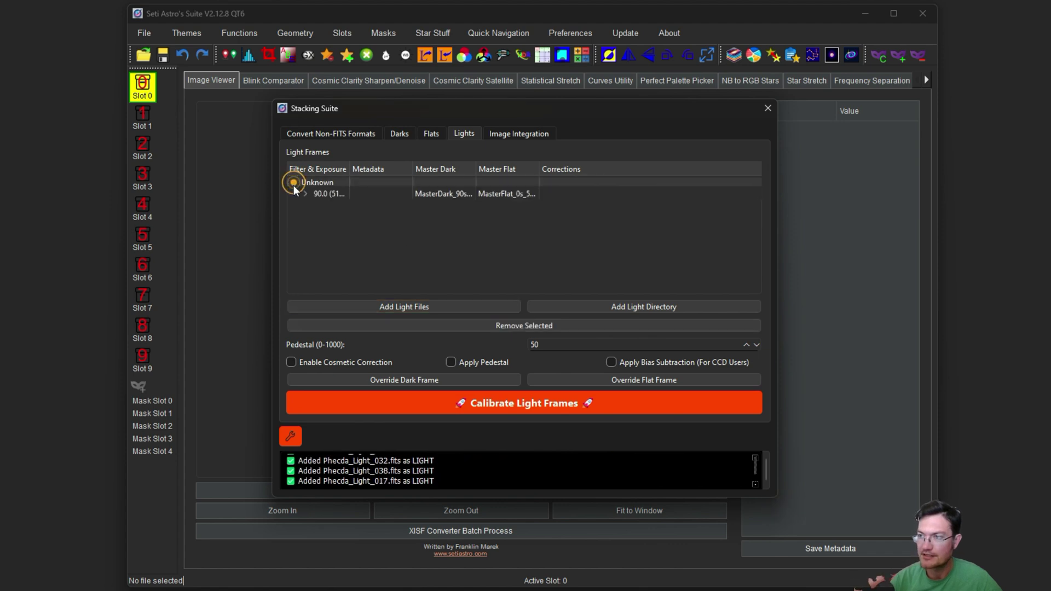
pyautogui.click(441, 194)
pyautogui.click(503, 195)
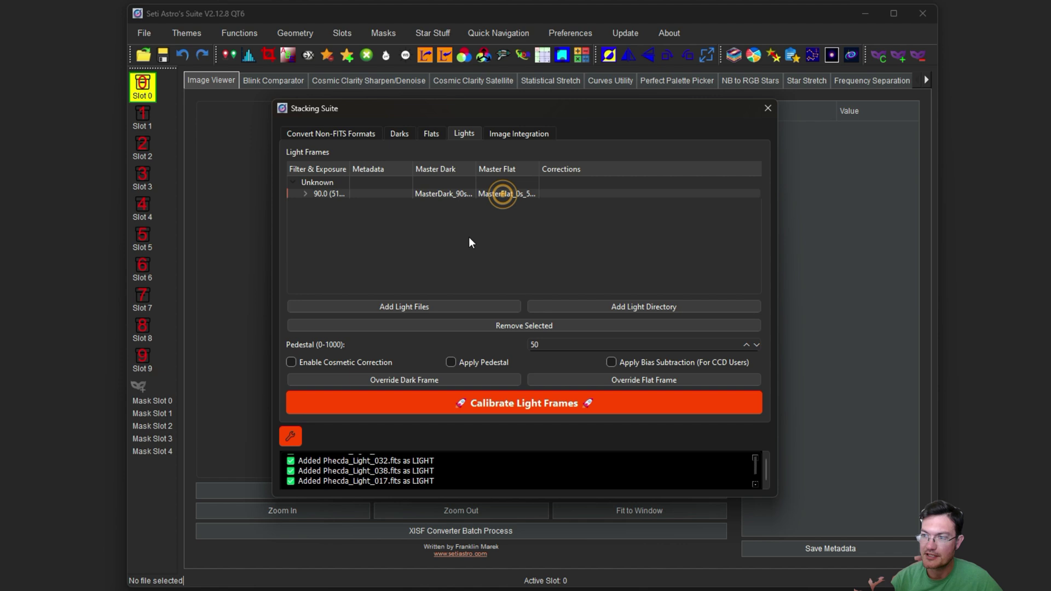
# Step: Enable cosmetic correction for the 90.0 light group and leave the pedestal off
pyautogui.click(323, 363)
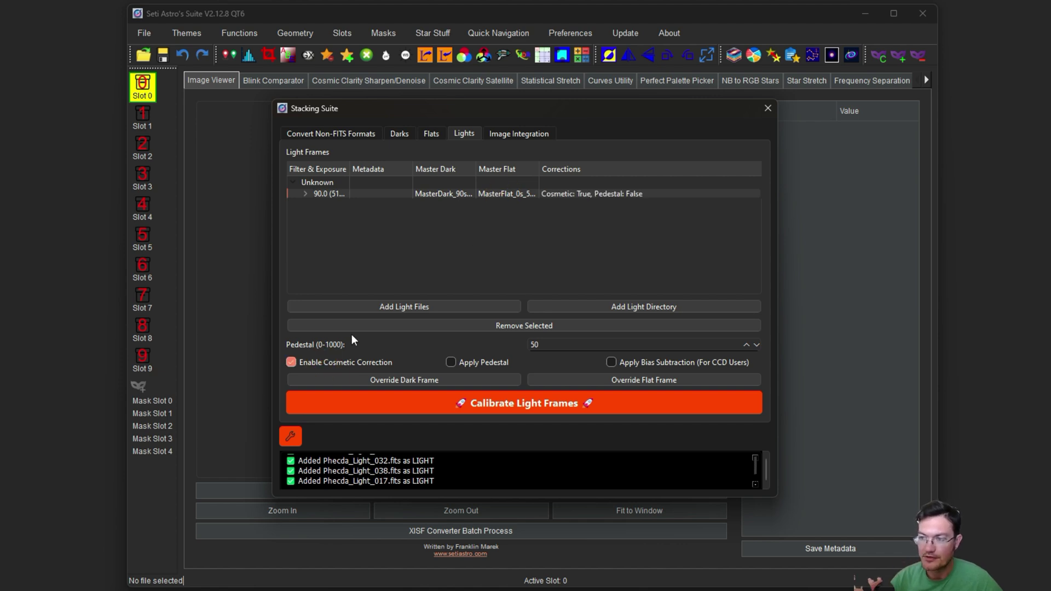
pyautogui.click(450, 363)
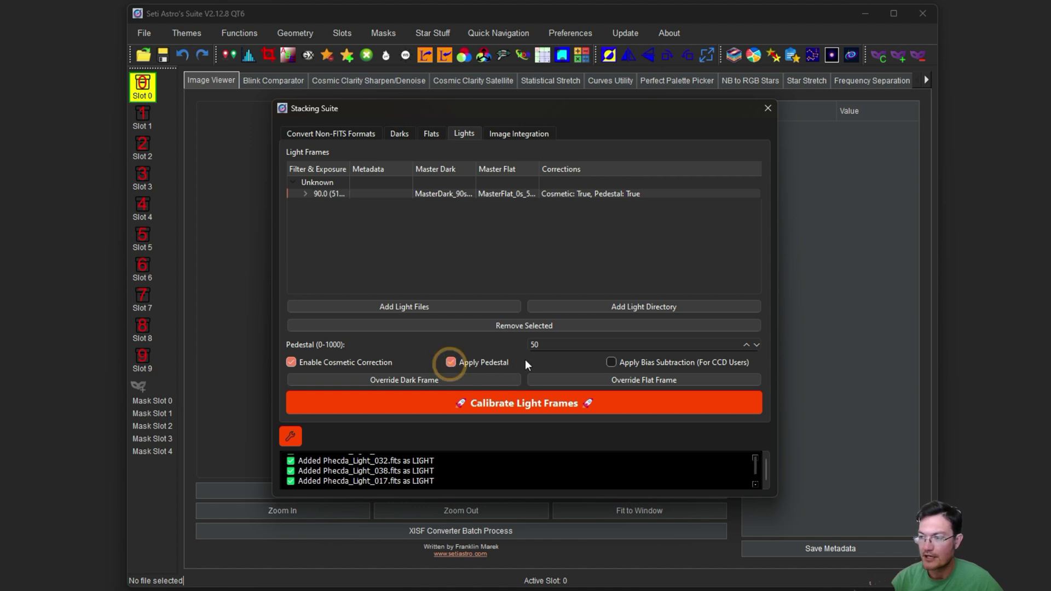
pyautogui.doubleClick(547, 346)
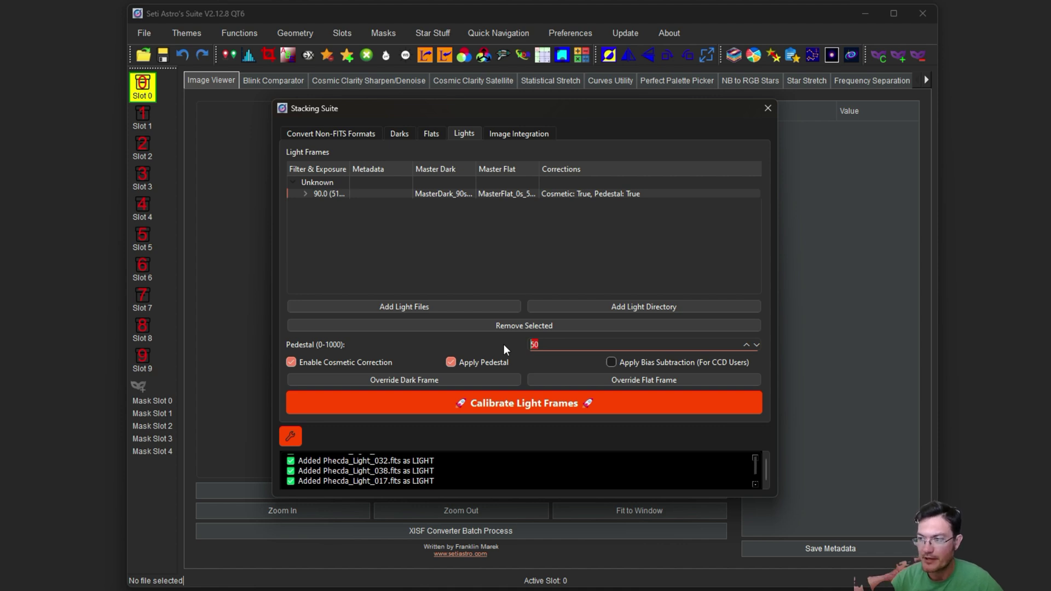
pyautogui.click(449, 363)
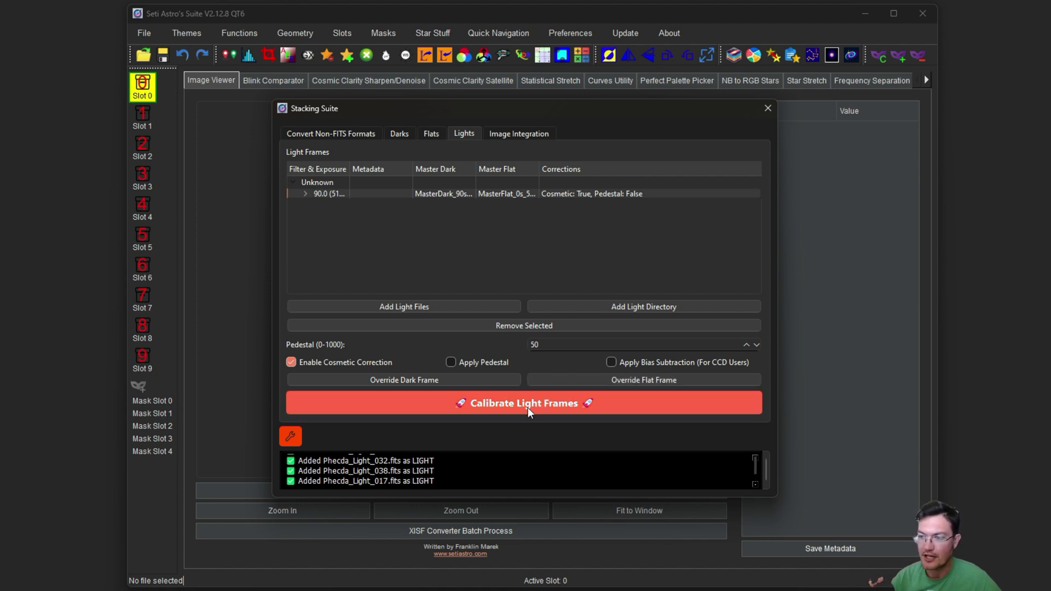
# Step: Browse Master_Calibration_Files and the 140 calibrated _c.fit files, then return to StackingTest
pyautogui.hotkey('alt', 'Tab')
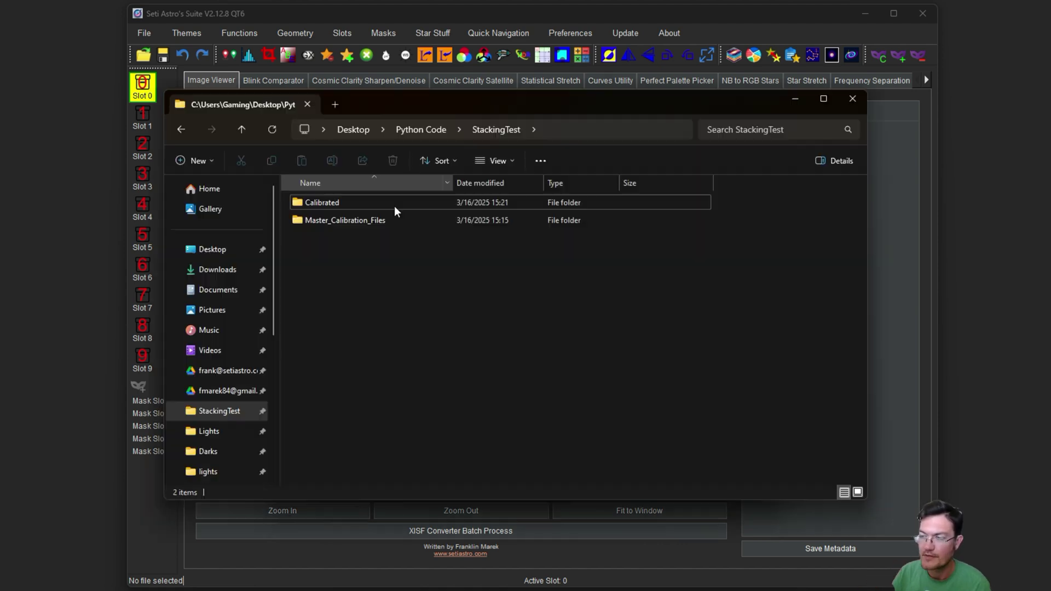
pyautogui.moveTo(461, 109); pyautogui.dragTo(433, 131)
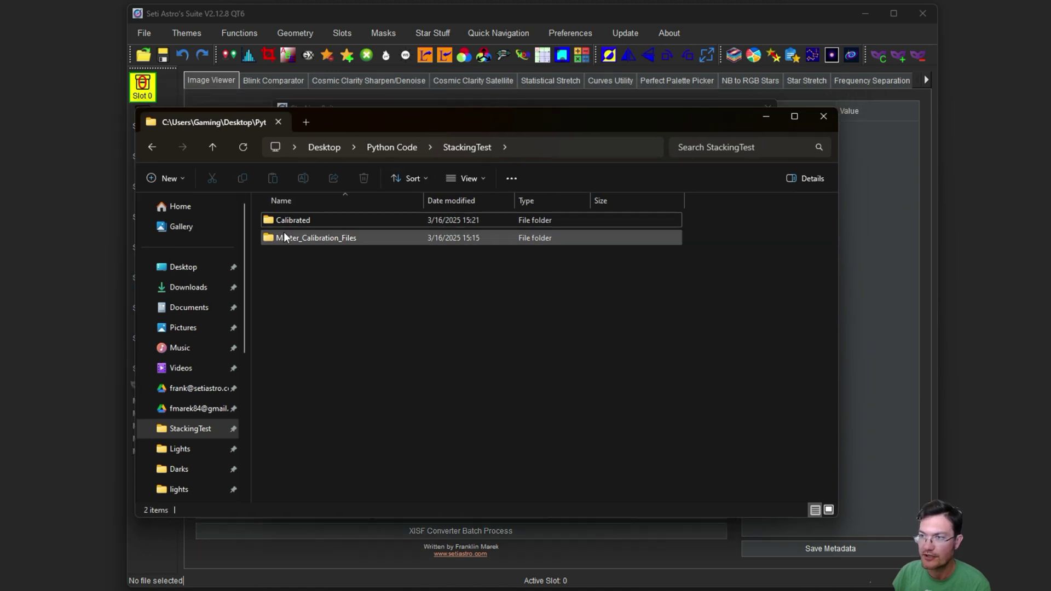
pyautogui.doubleClick(295, 240)
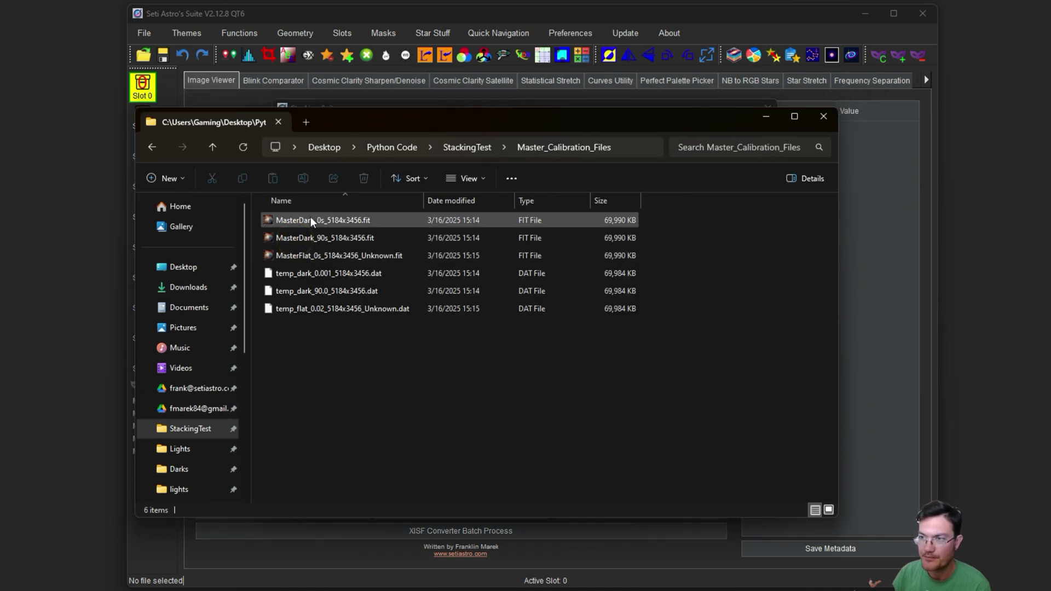
pyautogui.click(304, 220)
pyautogui.click(212, 146)
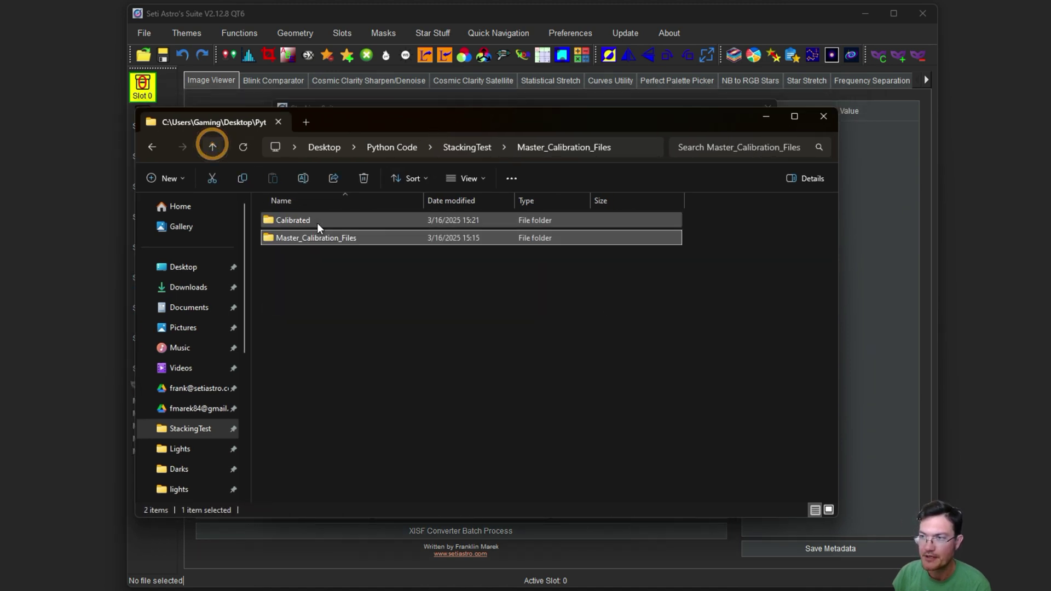
pyautogui.doubleClick(313, 221)
pyautogui.scroll(-20, 399, 382)
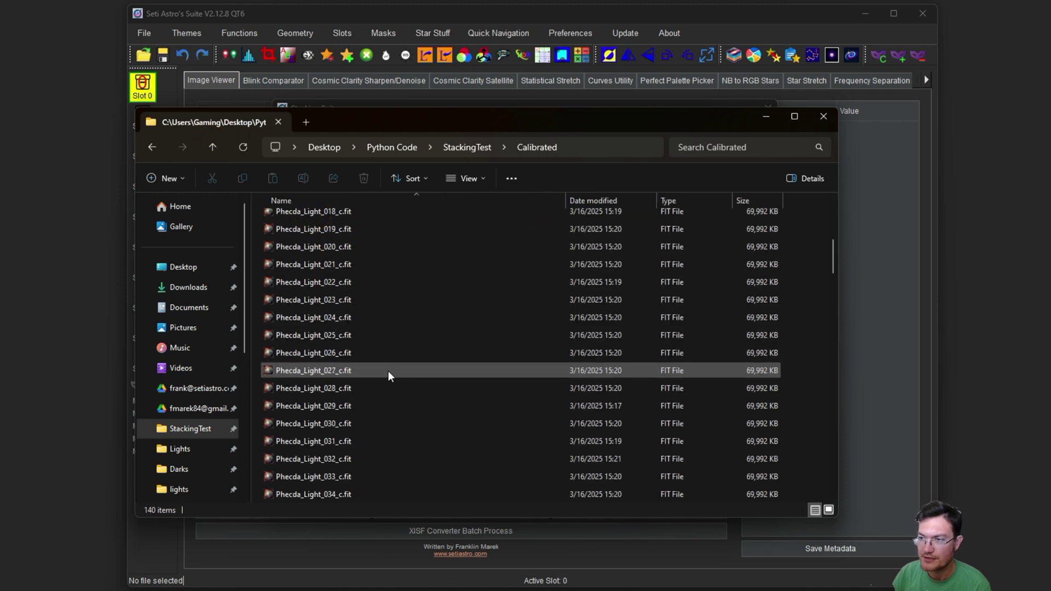
pyautogui.click(212, 147)
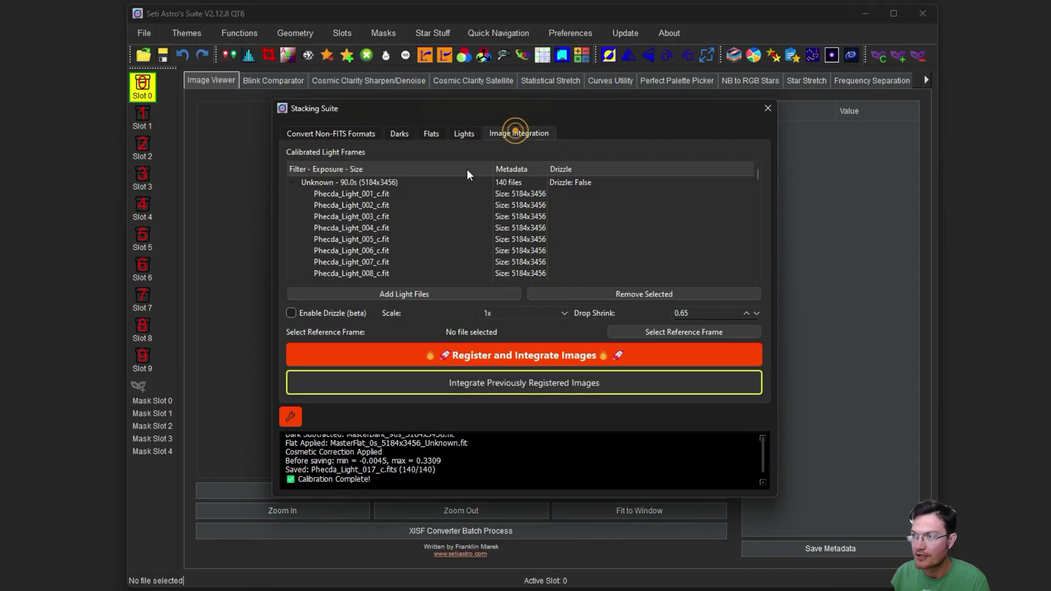
# Step: Scroll the Calibrated Light Frames list down to Phecda_Light_140_c.fit
pyautogui.scroll(-20, 447, 229)
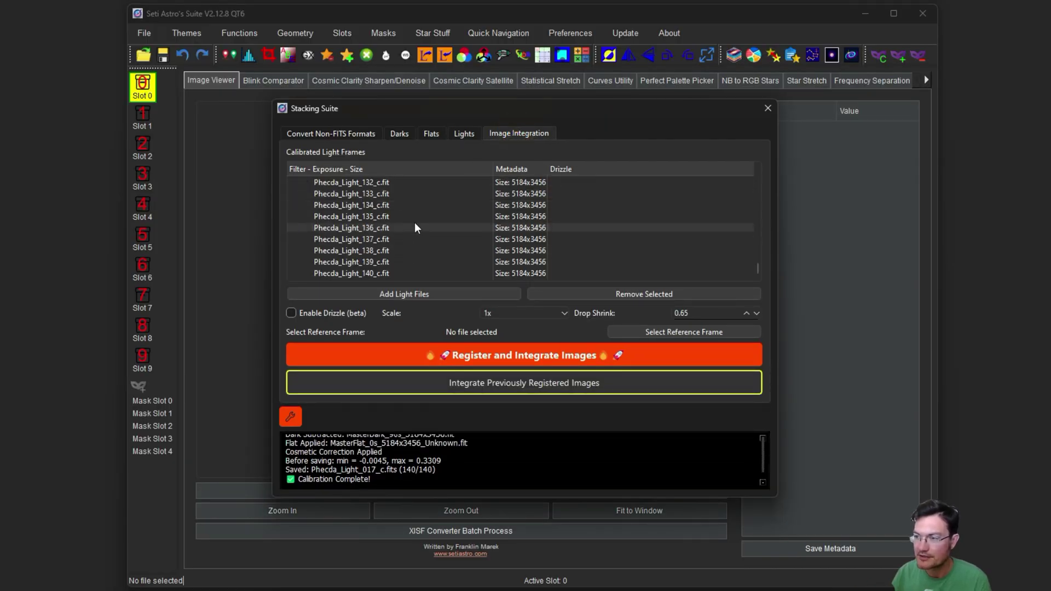
# Step: Register and stack the lights into MasterLight_Unknown - 90.0s (5184x3456).fit by Simple Median
pyautogui.click(524, 356)
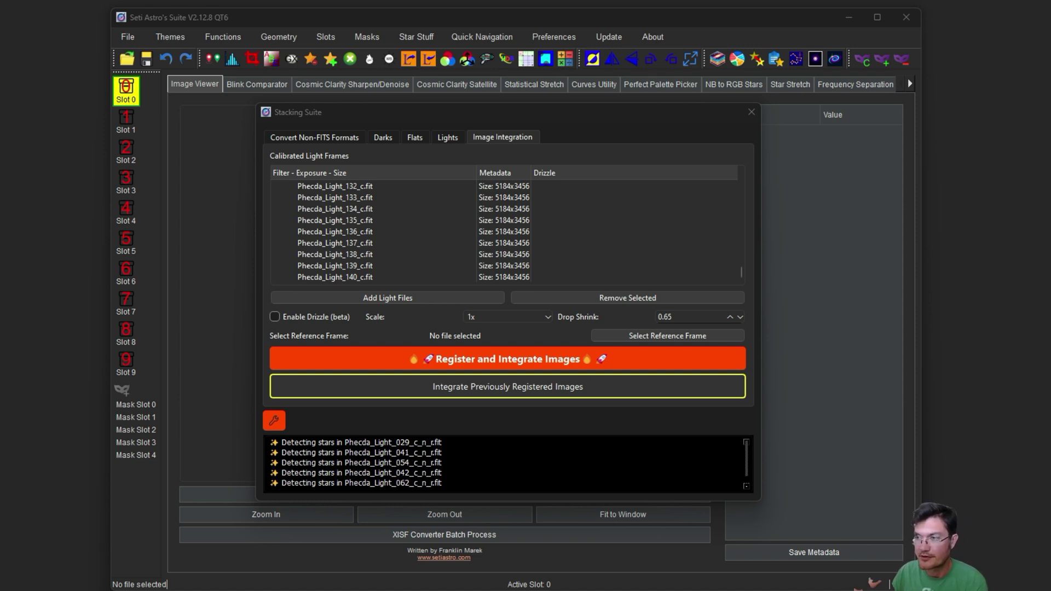
pyautogui.click(383, 386)
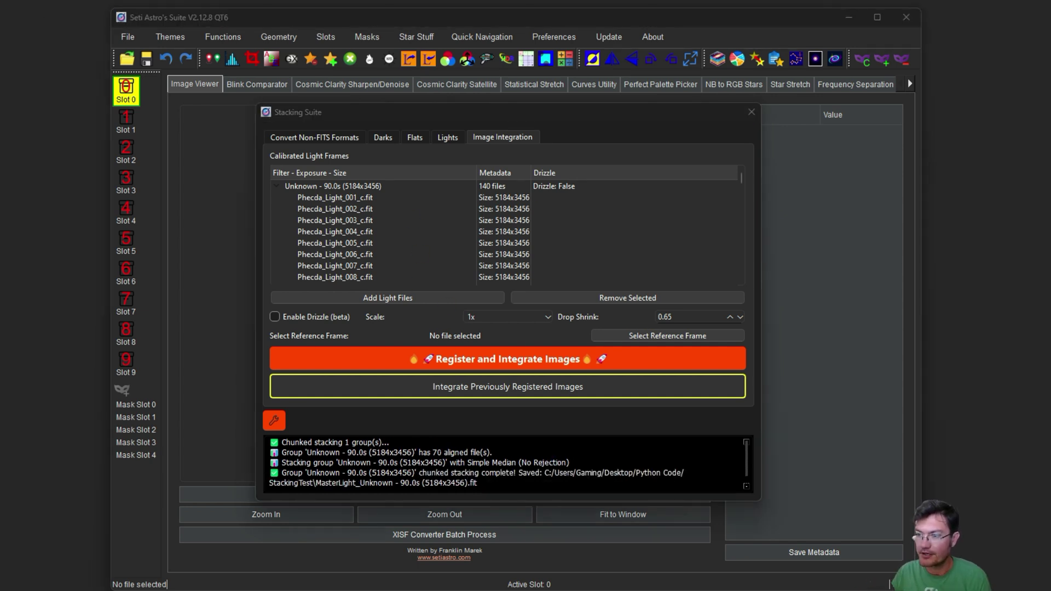
# Step: Load the MasterLight FITS file and crop its edges to 4740 px wide, using an autostretched preview
pyautogui.click(752, 112)
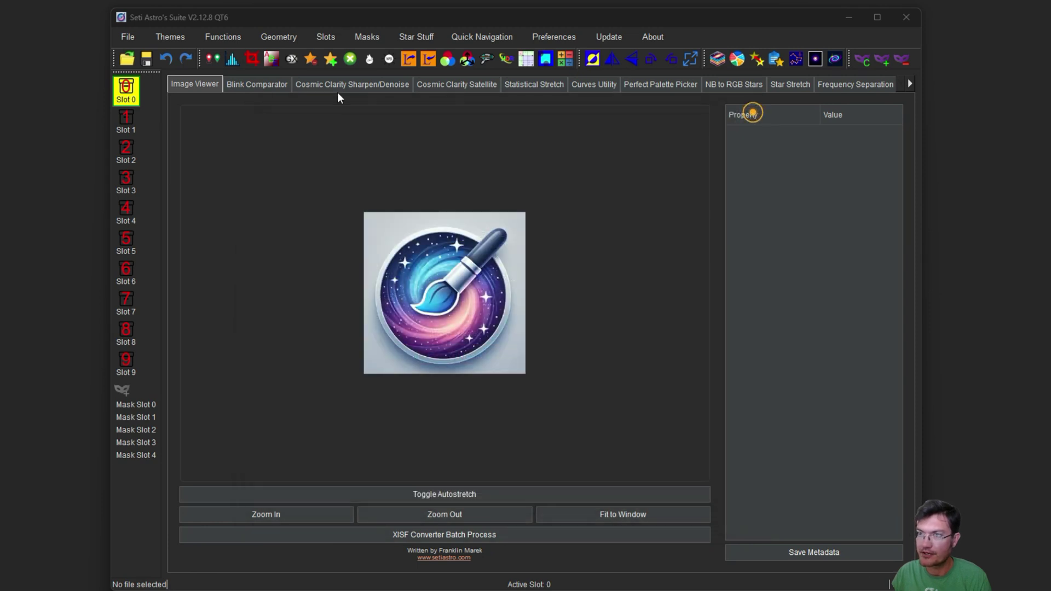
pyautogui.click(126, 59)
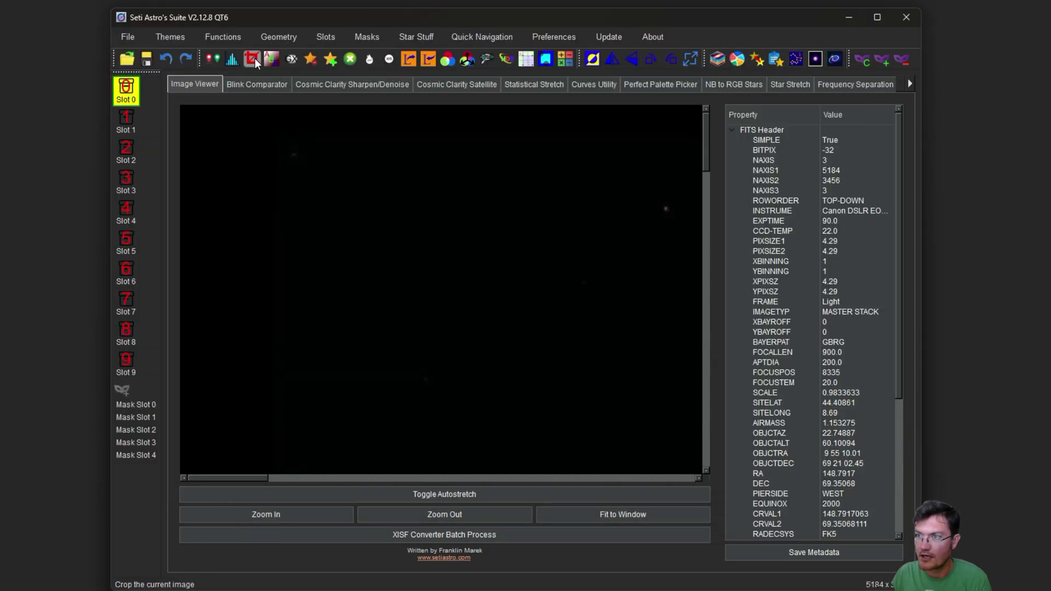
pyautogui.click(253, 59)
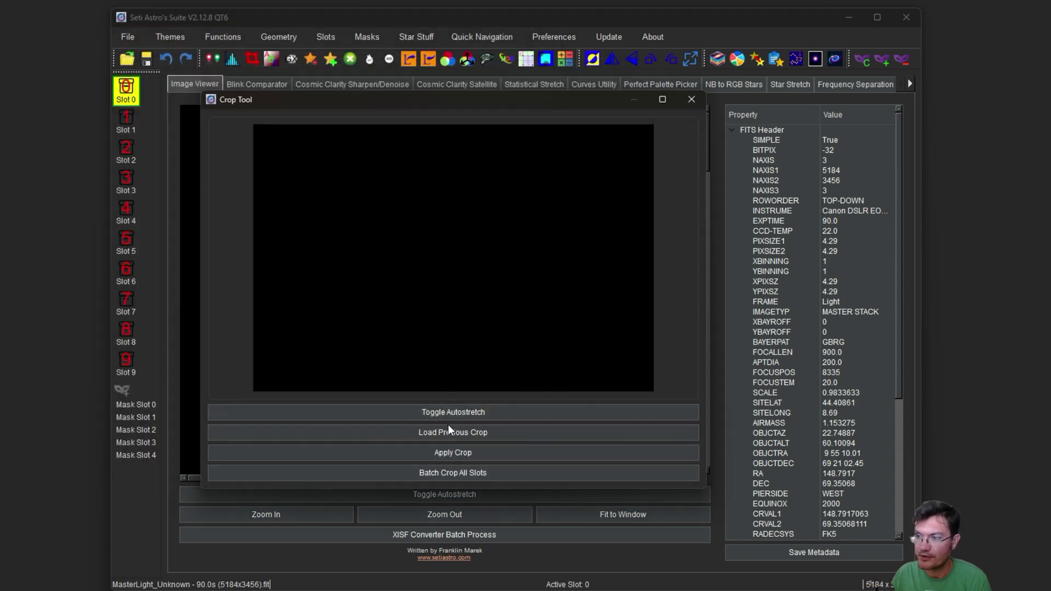
pyautogui.click(449, 411)
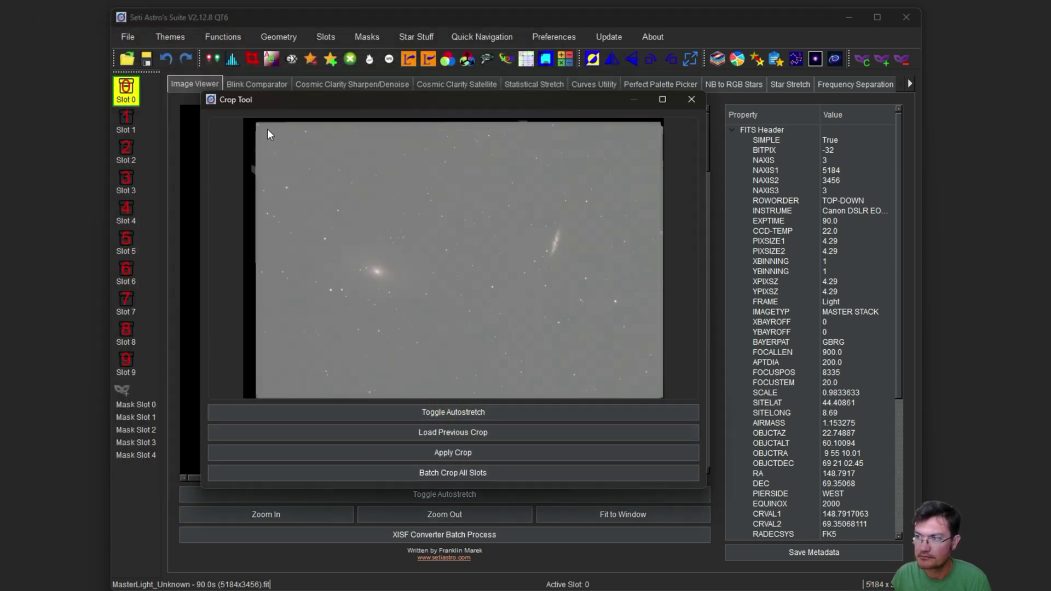
pyautogui.click(512, 452)
pyautogui.click(556, 314)
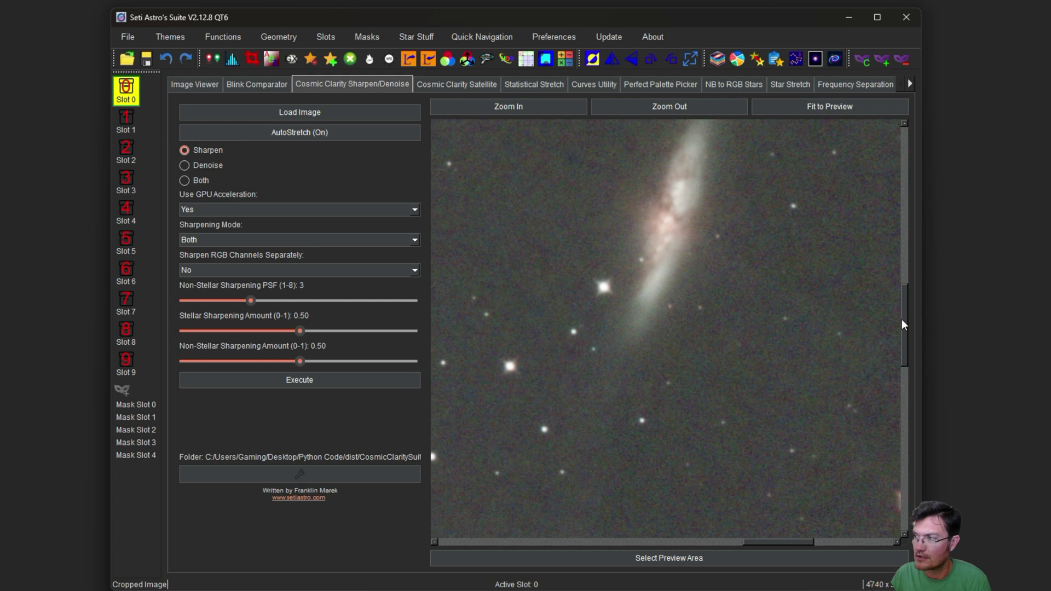
pyautogui.scroll(3, 903, 325)
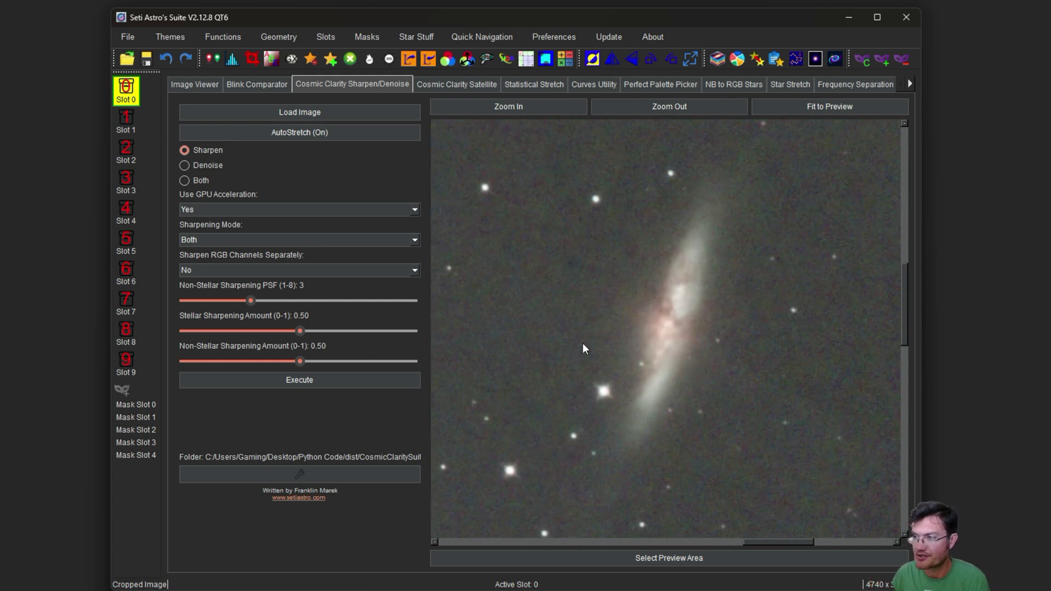
# Step: Zoom out of the cropped galaxy and open Mosaic Master with Seestar Mode ticked
pyautogui.click(633, 110)
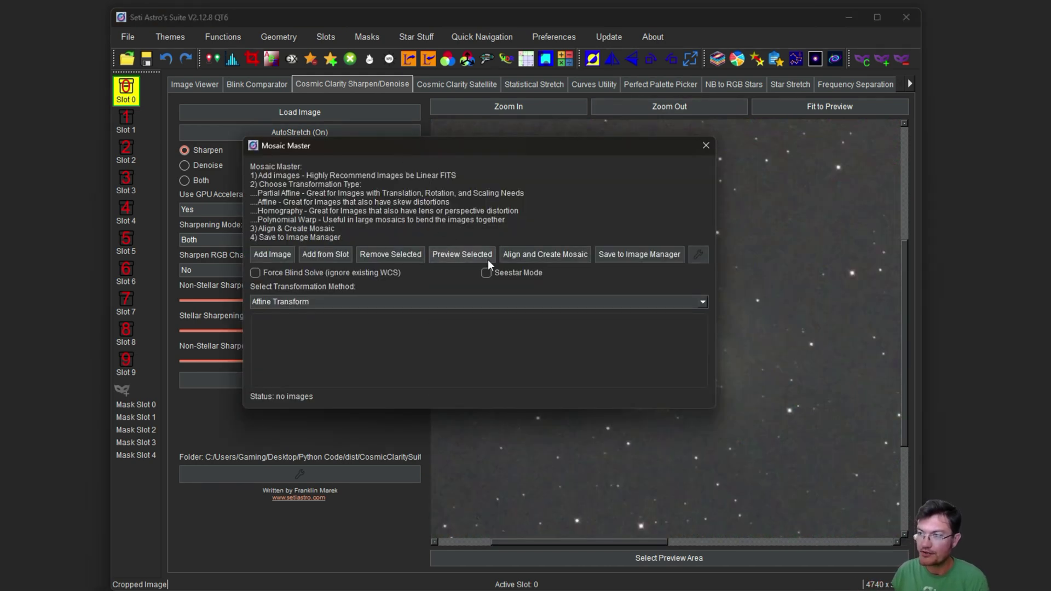
pyautogui.click(487, 273)
pyautogui.moveTo(489, 142); pyautogui.dragTo(536, 130)
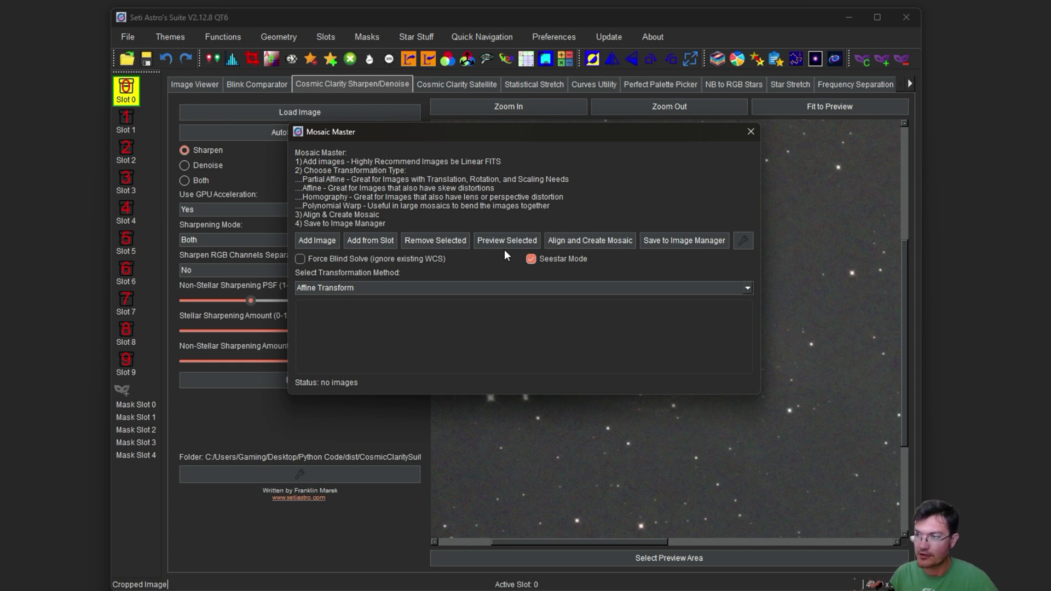
# Step: Add all 104 Light_mosaic_NGC 2359 frames to Mosaic Master
pyautogui.click(317, 241)
pyautogui.click(597, 258)
pyautogui.press('Return')
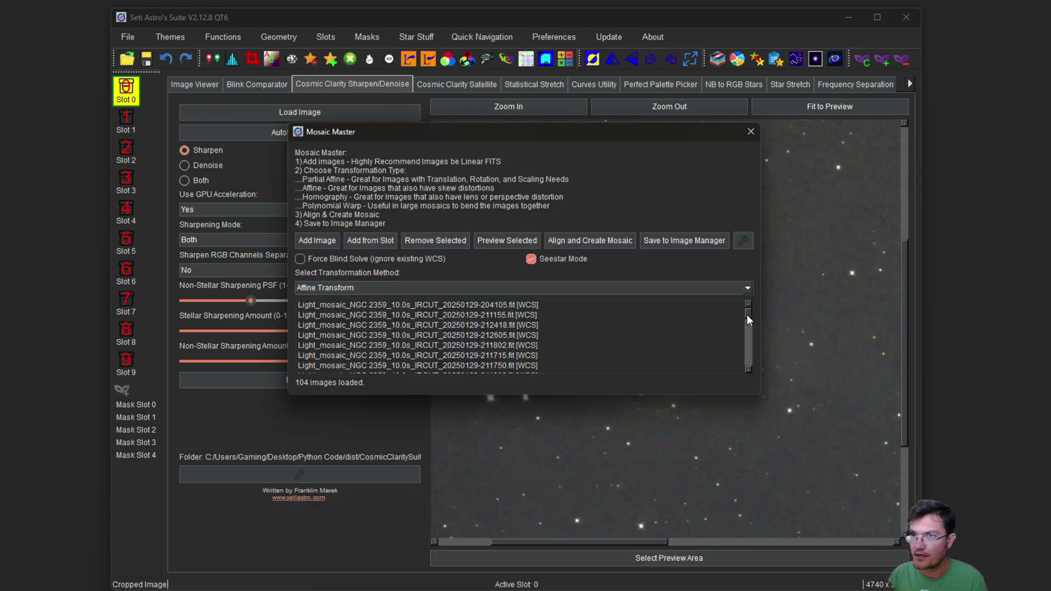
pyautogui.moveTo(747, 315); pyautogui.dragTo(726, 293)
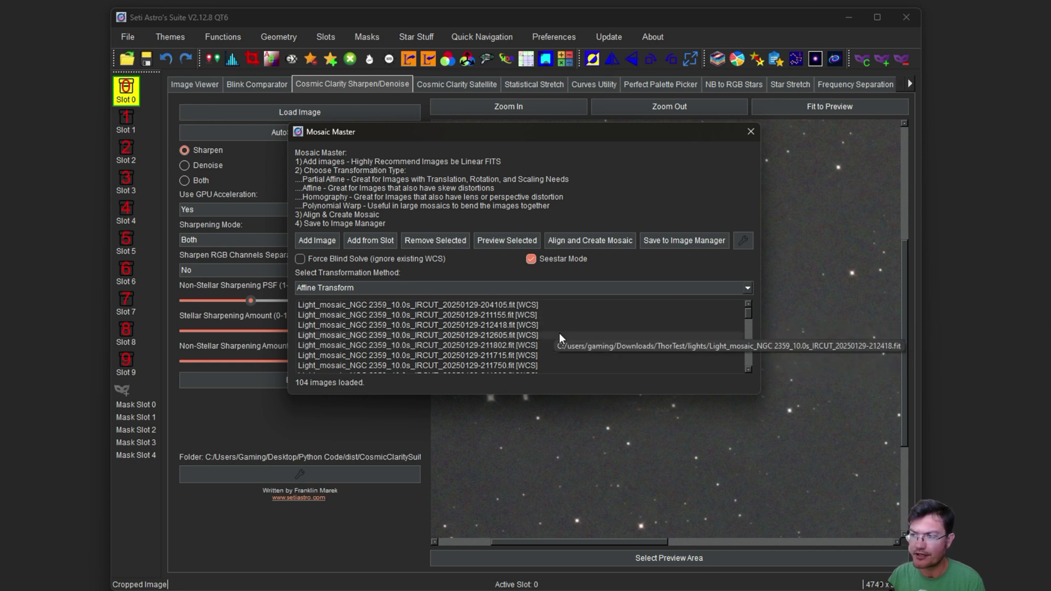
# Step: Run Align and Create Mosaic to stitch the NGC 2359 frames
pyautogui.click(582, 245)
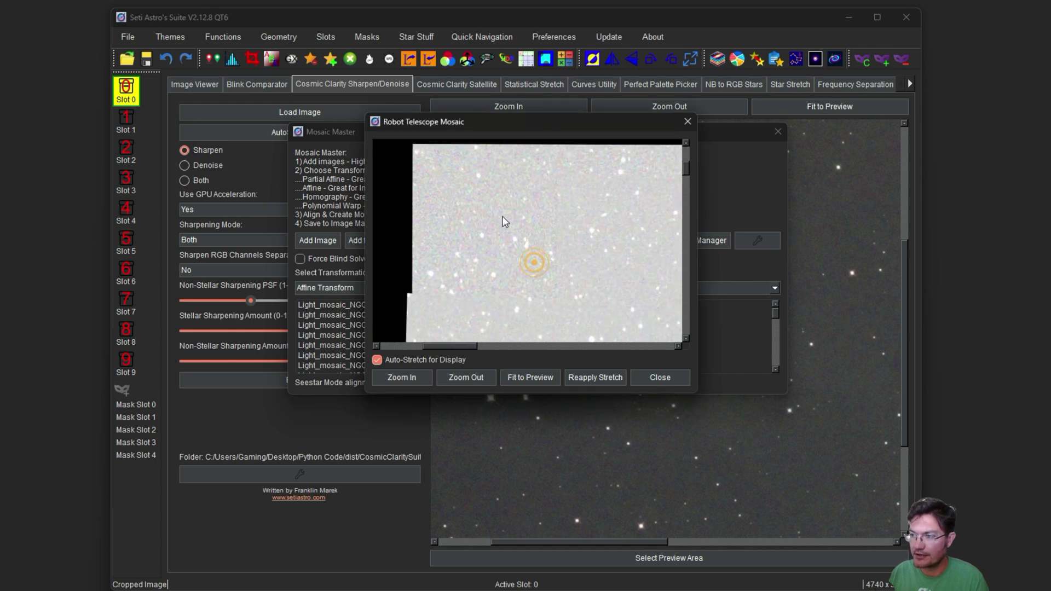
# Step: Save the 2600 px NGC 2359 mosaic to the Image Manager and close the mosaic windows
pyautogui.click(537, 265)
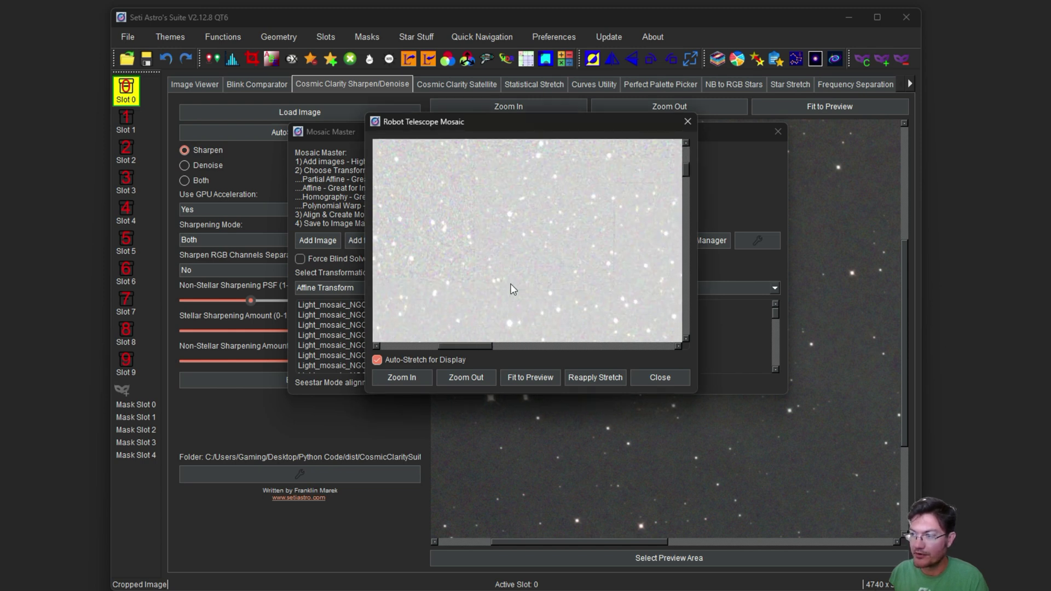
pyautogui.click(659, 378)
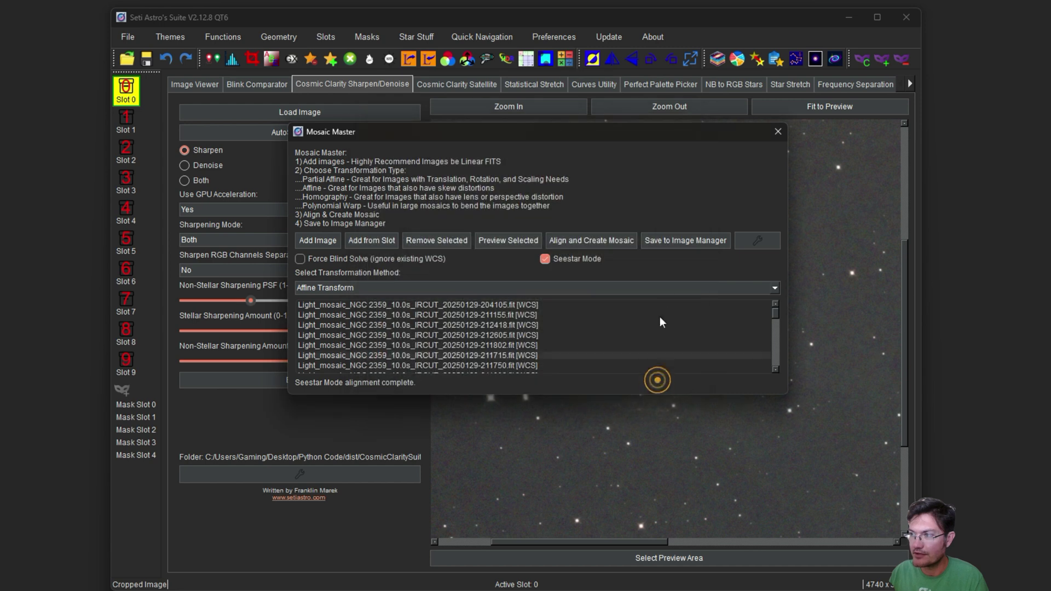
pyautogui.click(675, 244)
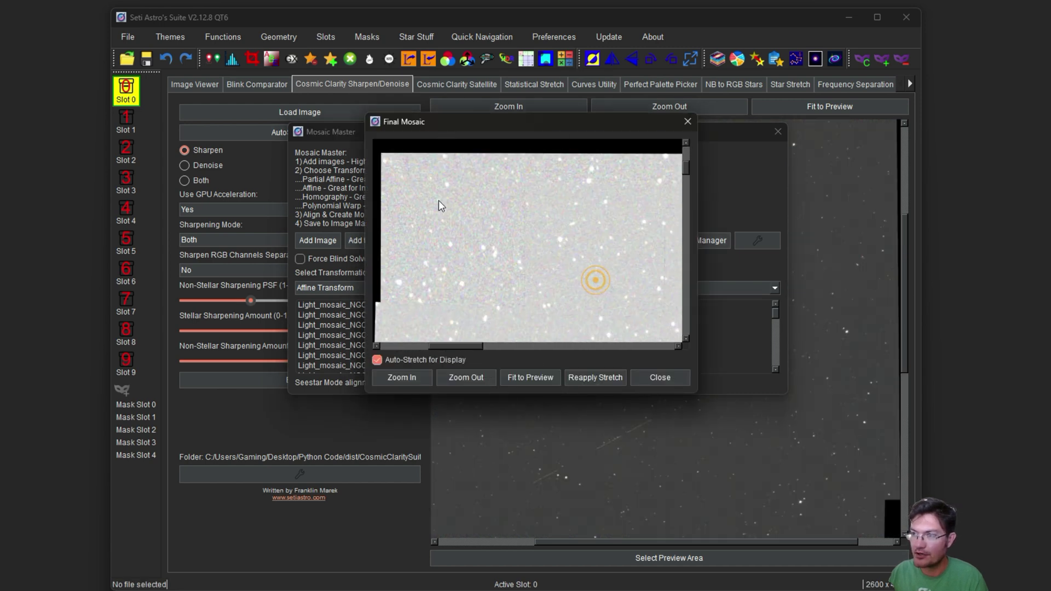
pyautogui.click(687, 122)
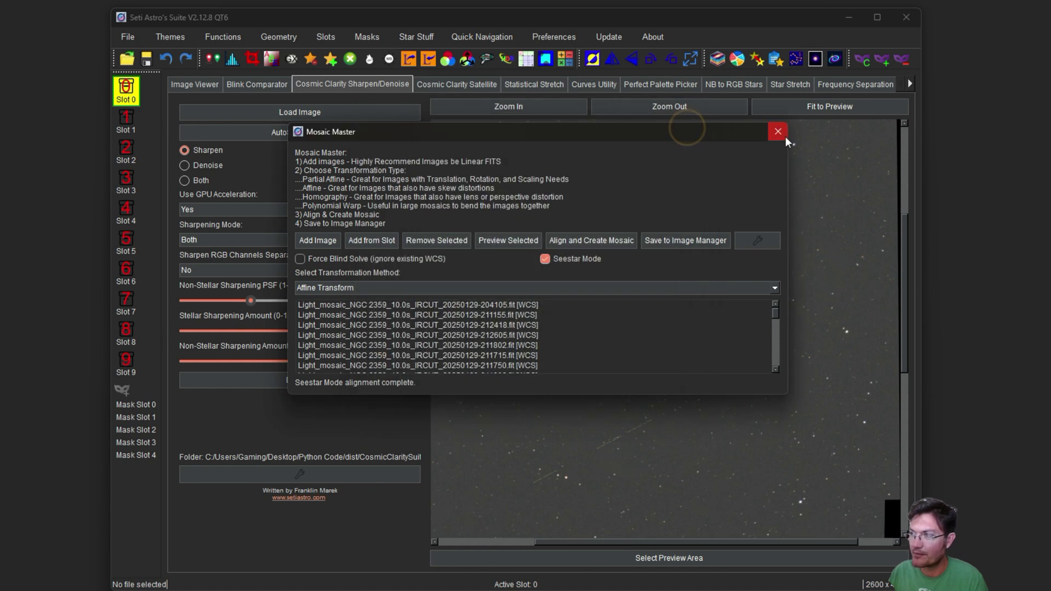
pyautogui.click(778, 132)
pyautogui.moveTo(723, 286); pyautogui.dragTo(717, 390)
pyautogui.click(806, 107)
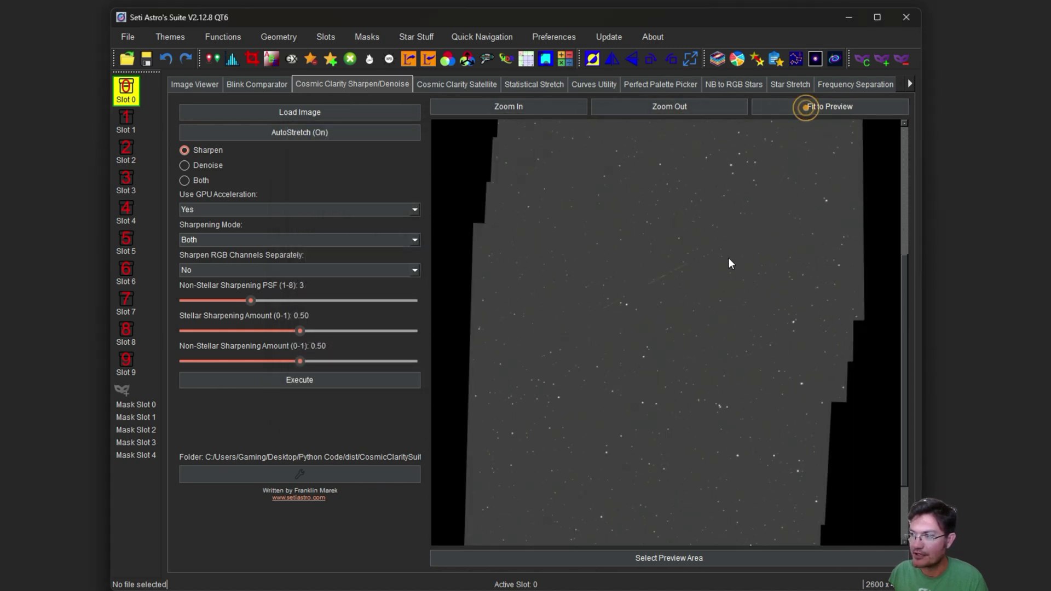
pyautogui.moveTo(715, 330); pyautogui.dragTo(677, 422)
pyautogui.hotkey('ctrl', 'k')
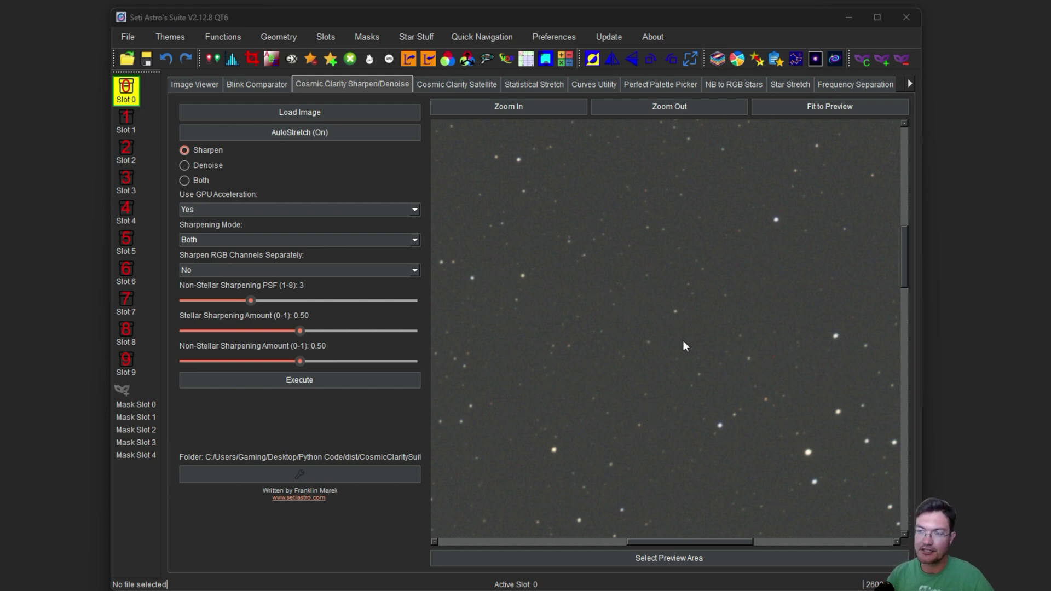
pyautogui.moveTo(708, 360); pyautogui.dragTo(692, 363)
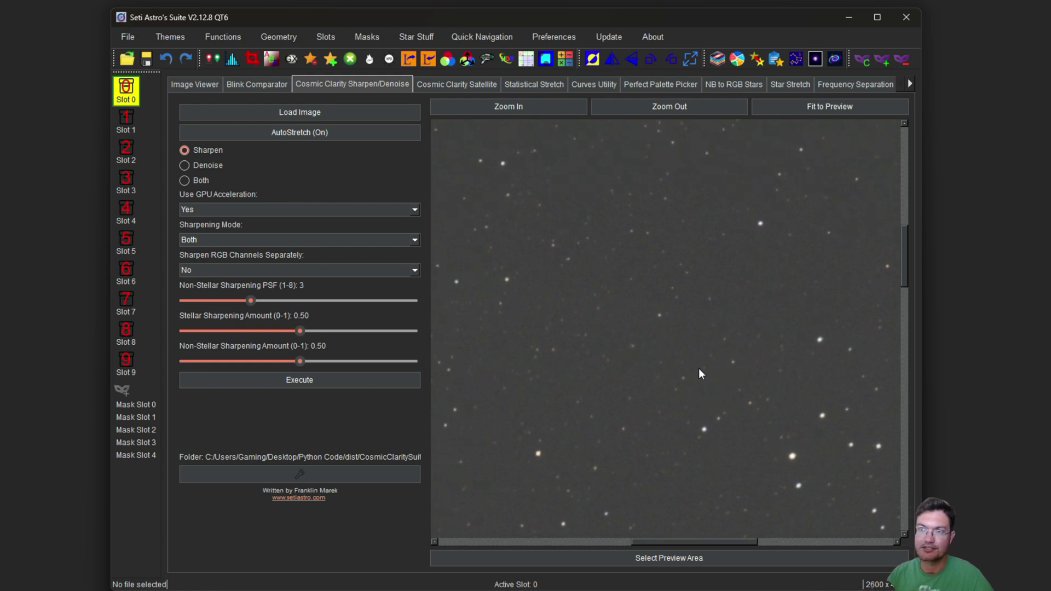